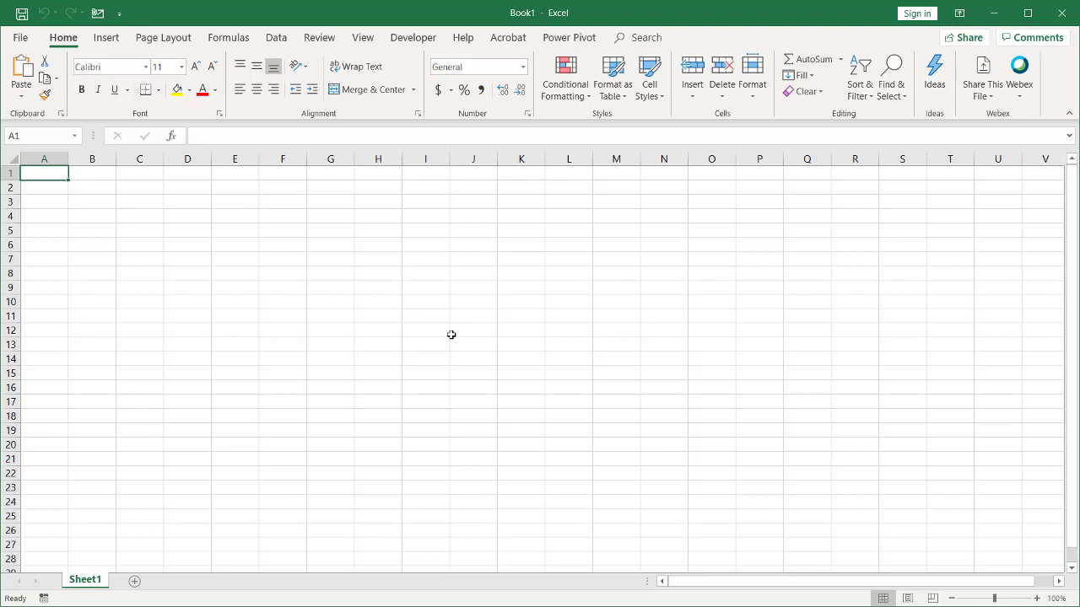
Import Sheet1 of the HR.xlsx workbook and open it for transformation in Power Query Editor.
left_click(276, 39)
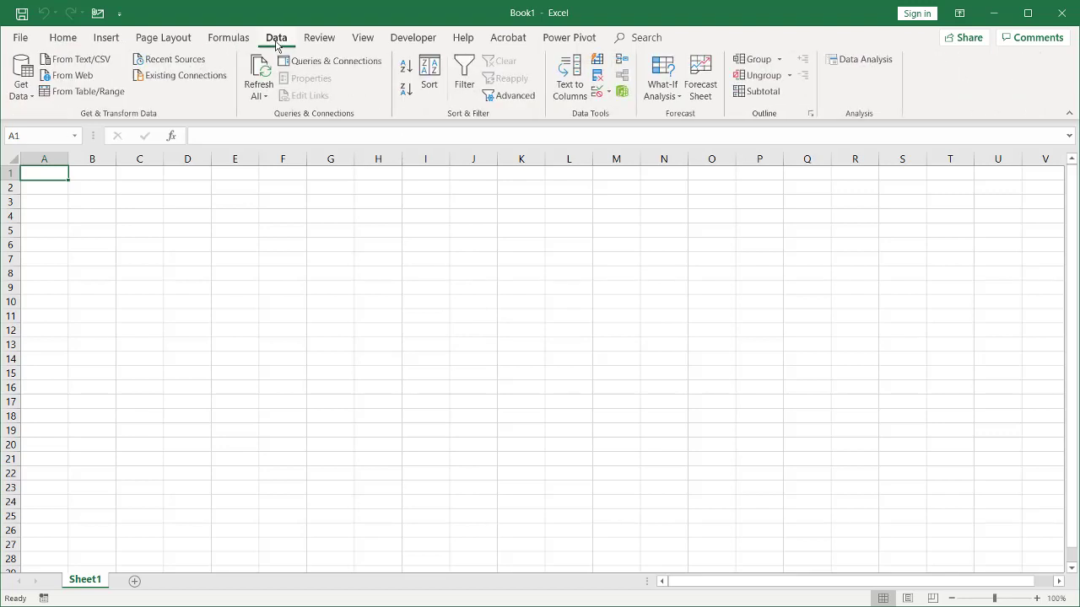
left_click(29, 100)
mouse_move(99, 121)
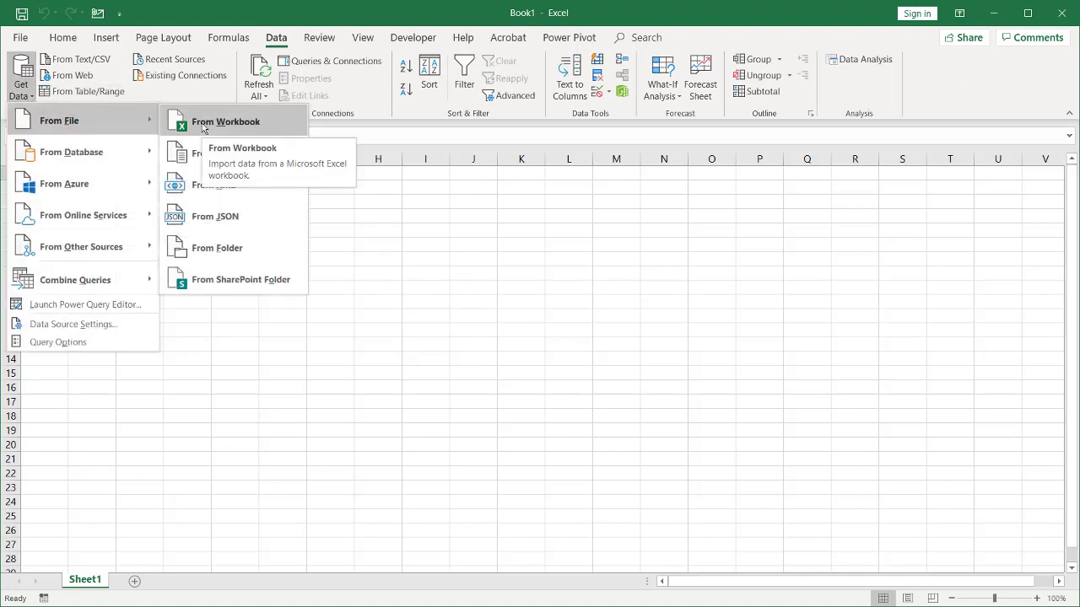
left_click(203, 128)
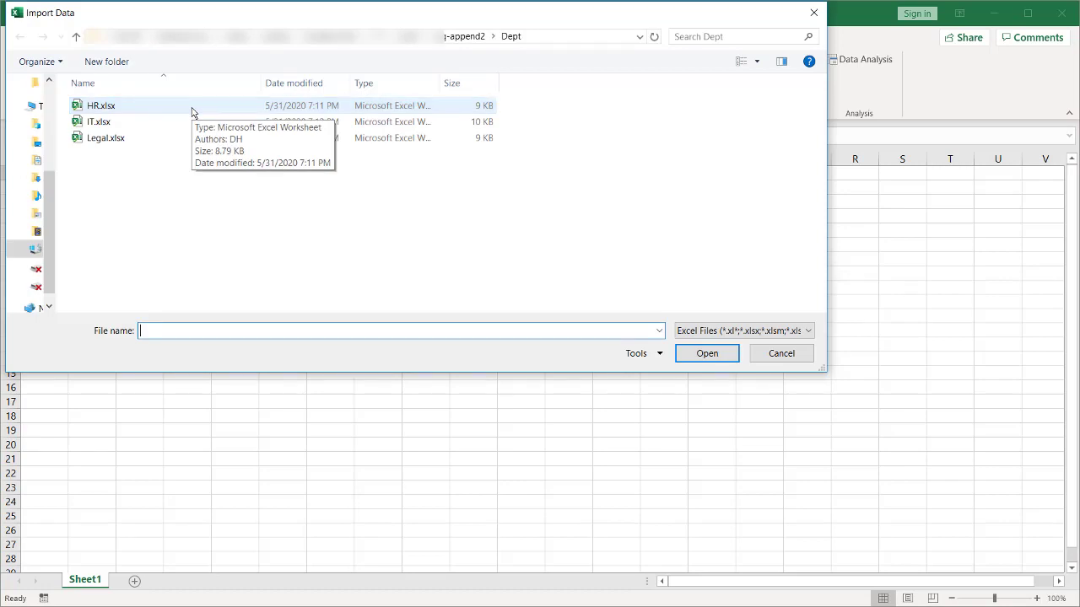
double_click(191, 112)
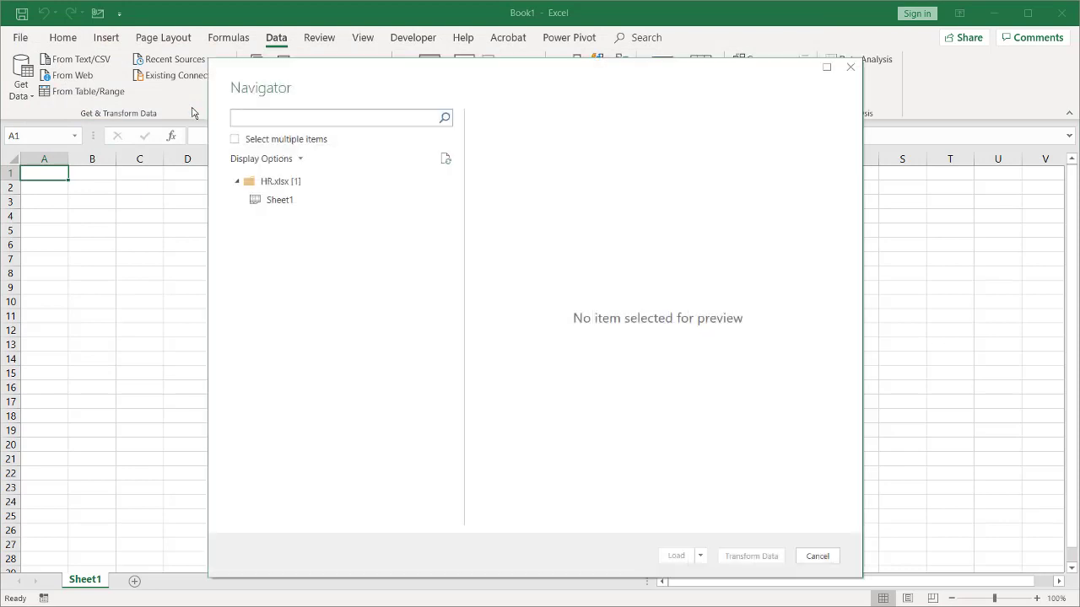
left_click(316, 201)
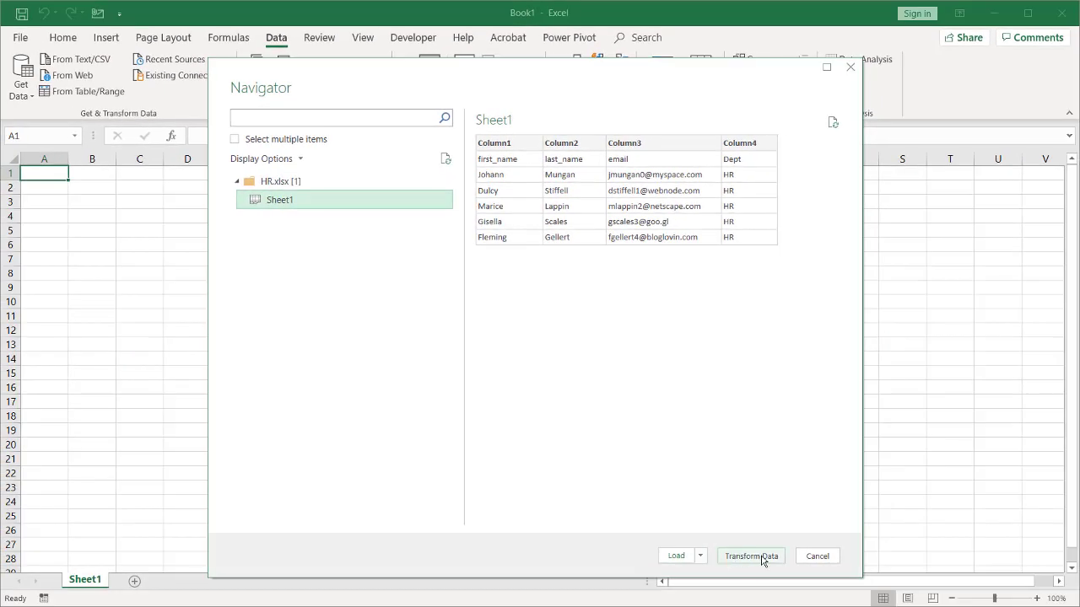
left_click(762, 561)
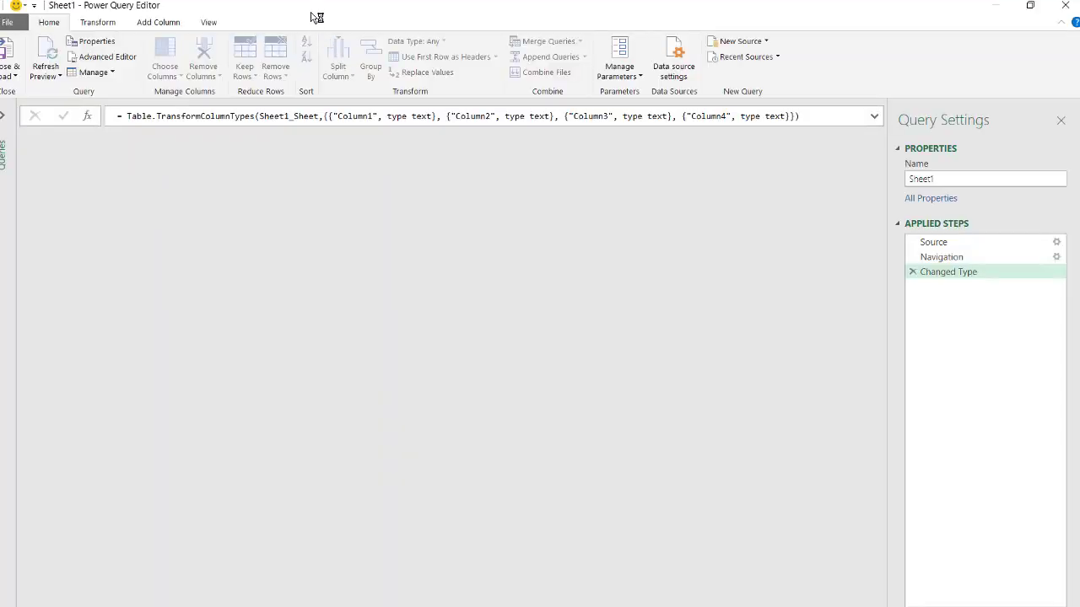
Use the first row of the HR data as column headers and name the query HR.
double_click(317, 17)
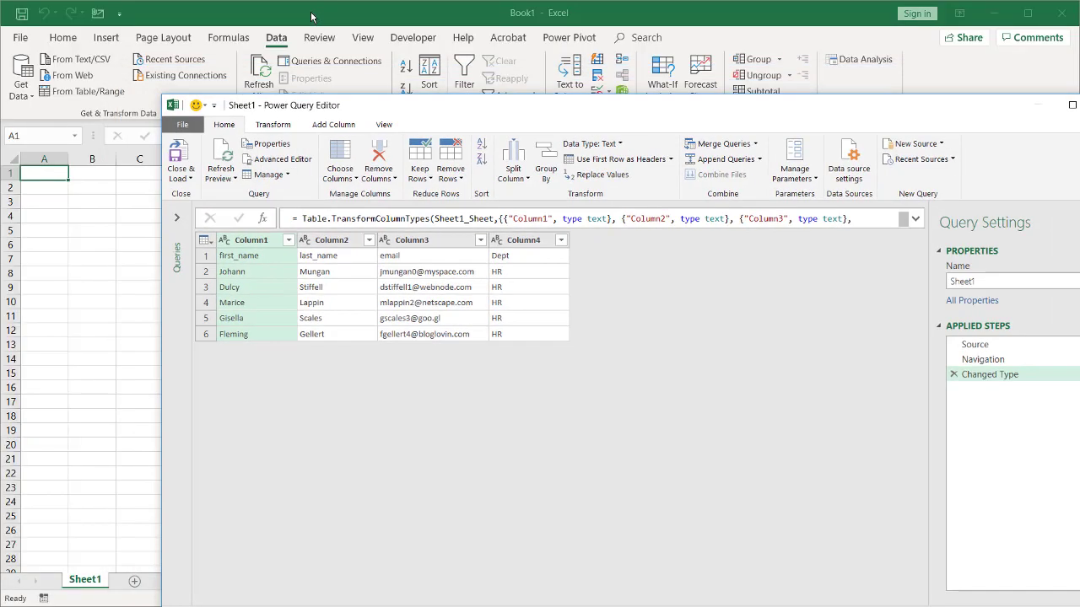
left_click_drag(406, 117, 275, 46)
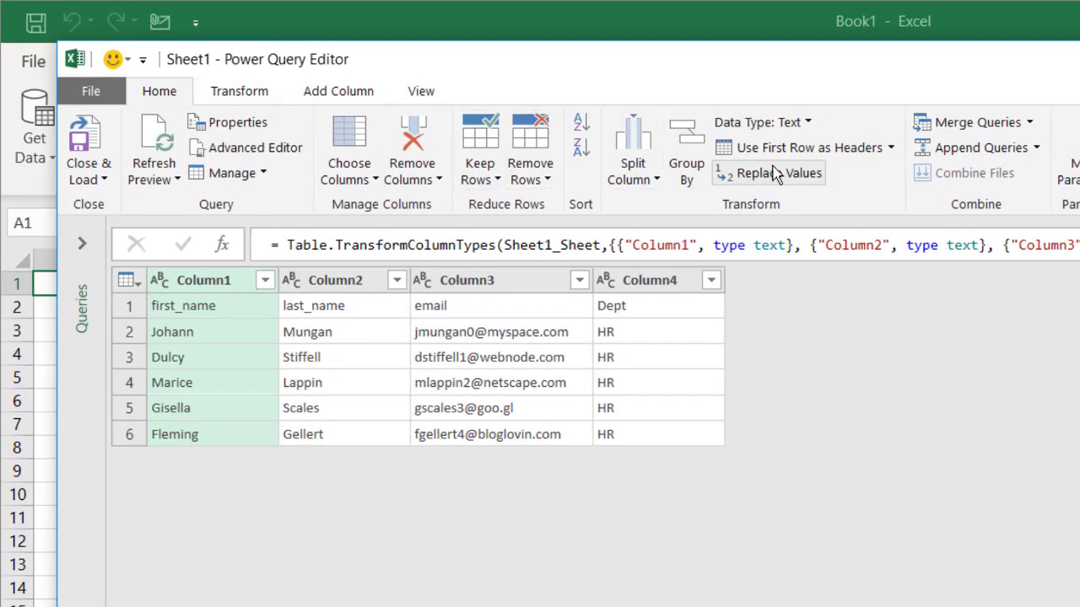
left_click(791, 152)
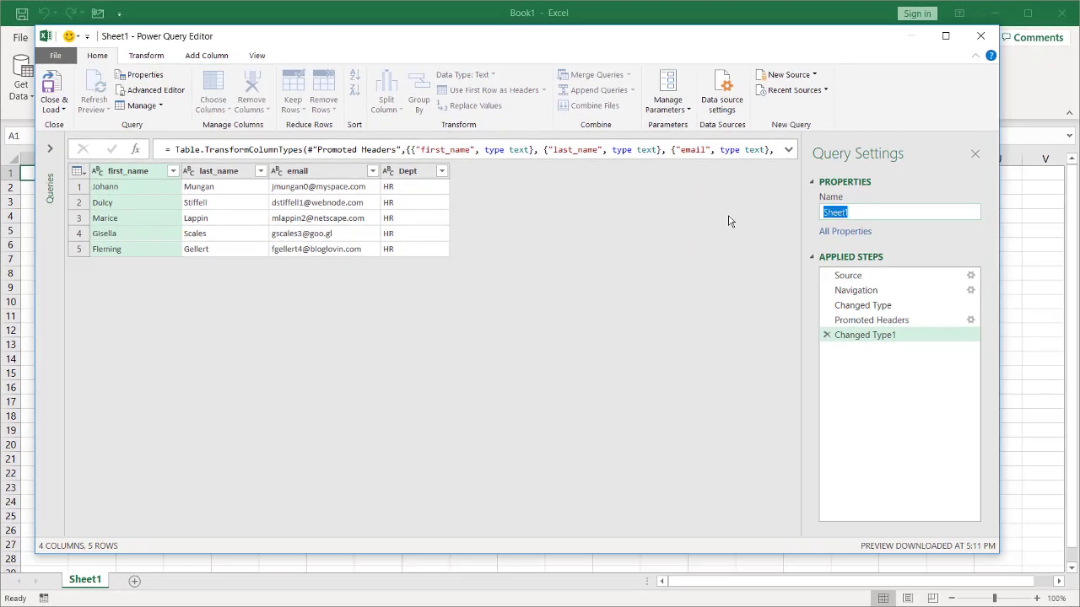
type("H")
type("rR")
Close the editor and load the HR query as a connection only.
left_click(54, 108)
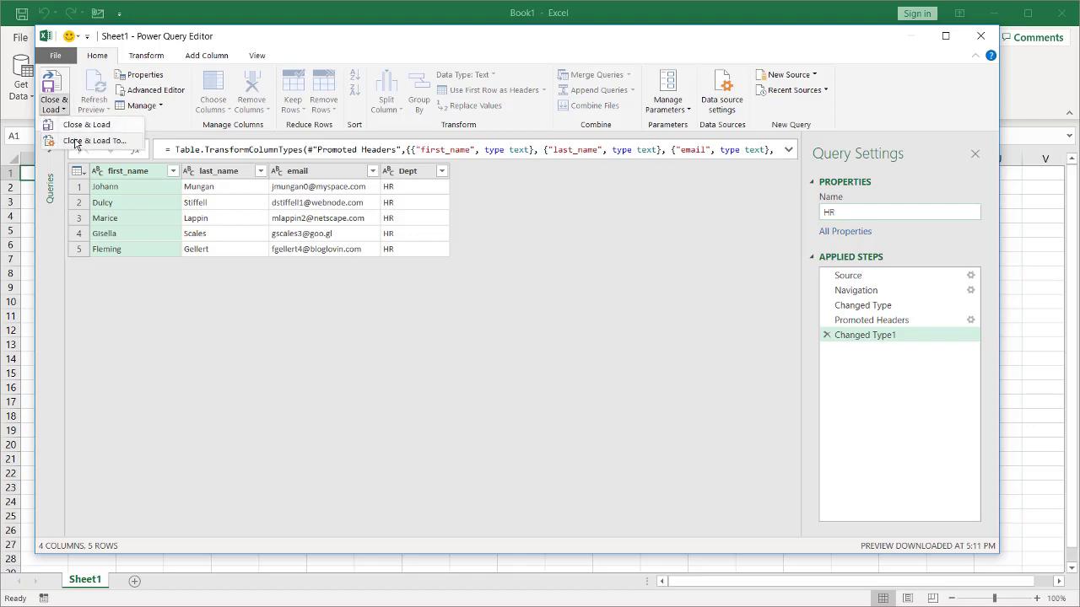
left_click(74, 141)
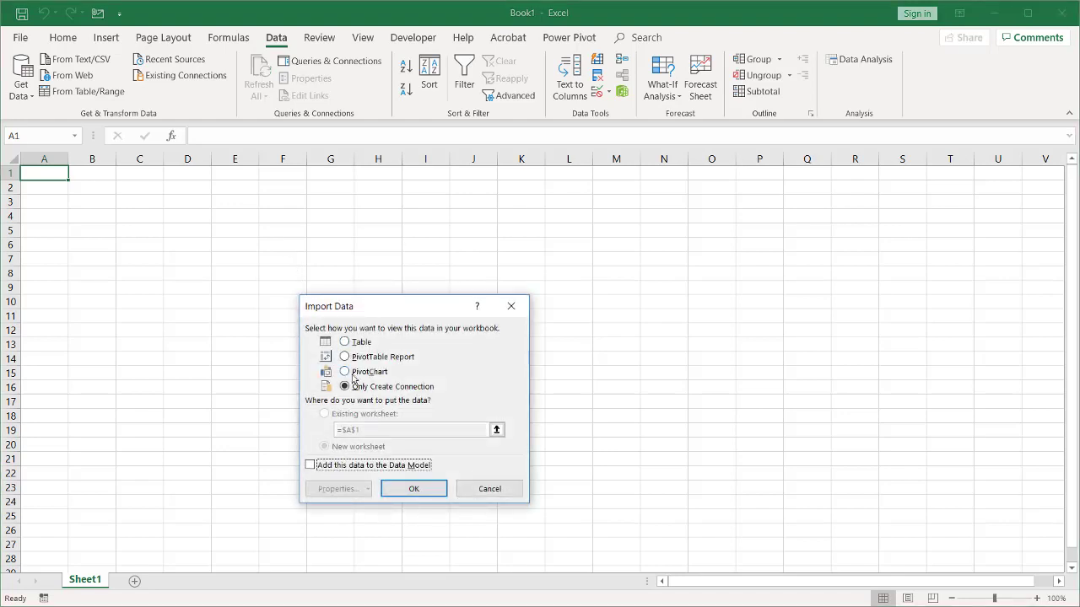
left_click(412, 490)
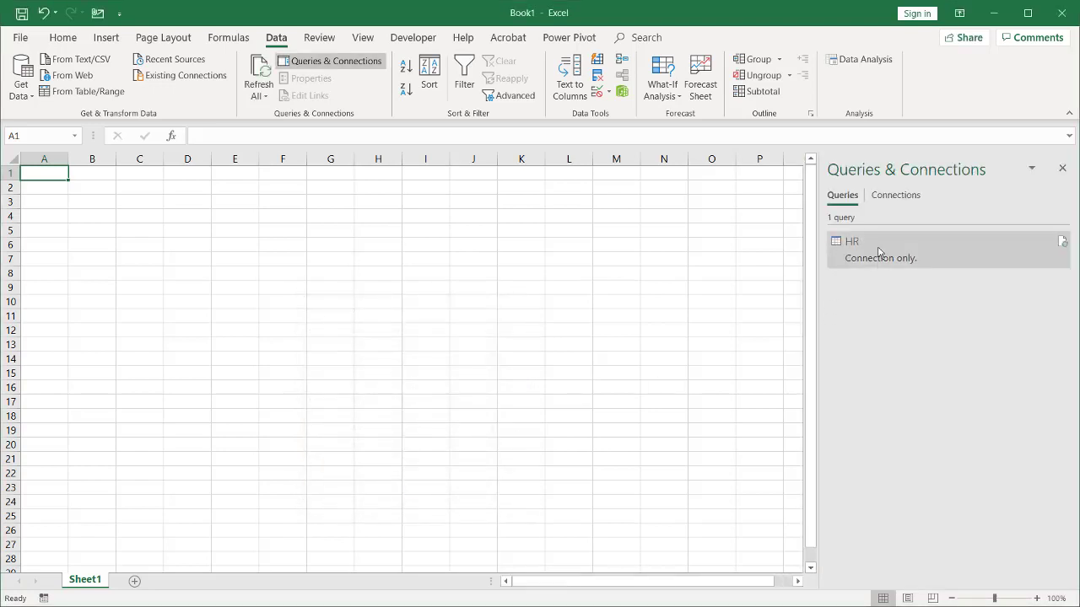
mouse_move(879, 253)
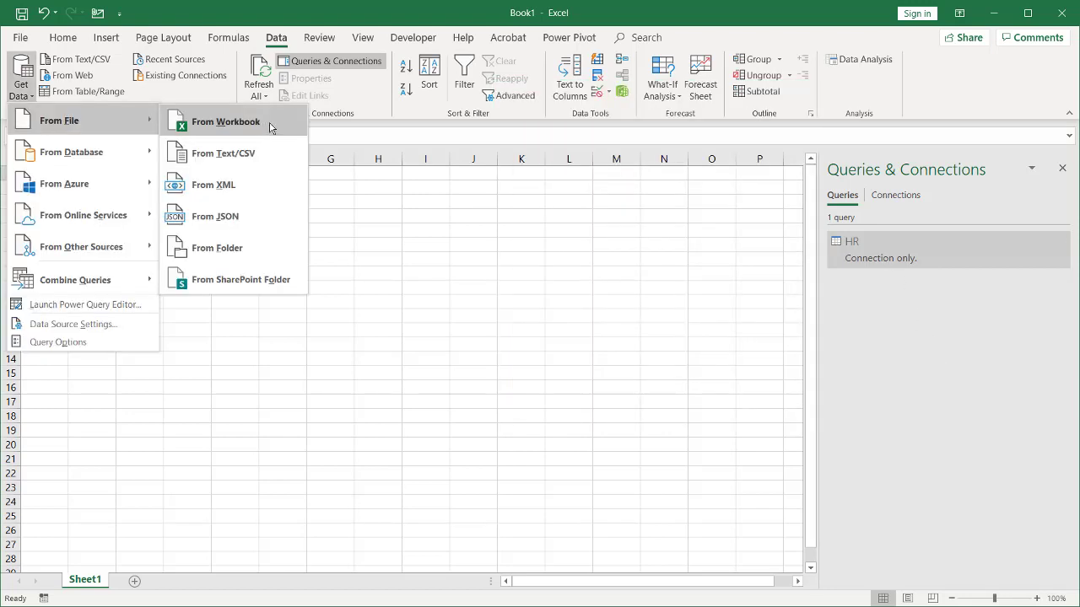
Import Sheet1 of the IT.xlsx workbook for transformation and use its first row as column headers.
left_click(270, 125)
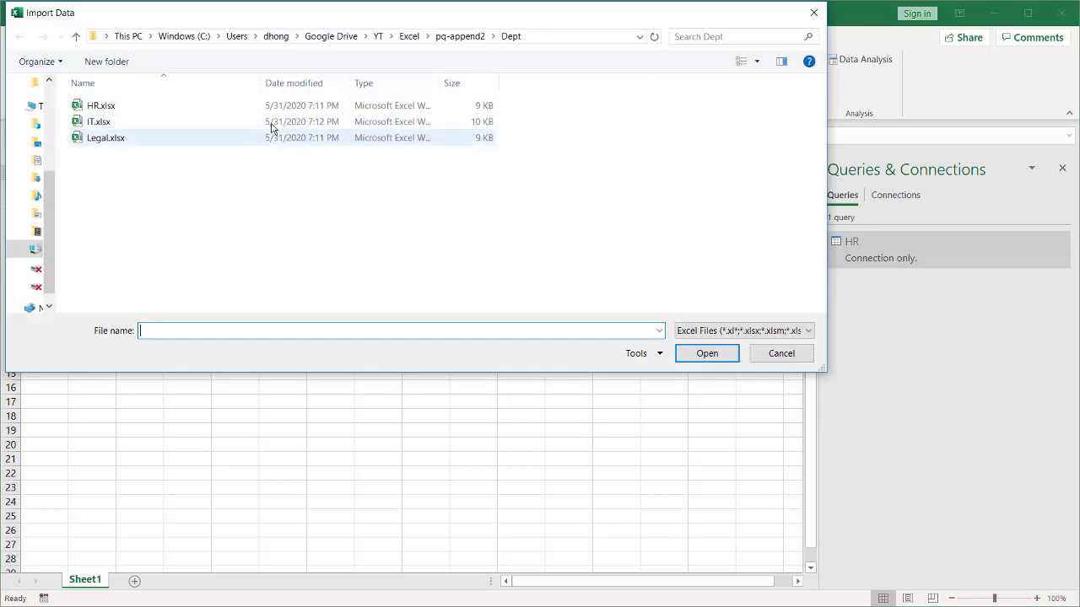
double_click(270, 127)
left_click(318, 203)
left_click(755, 556)
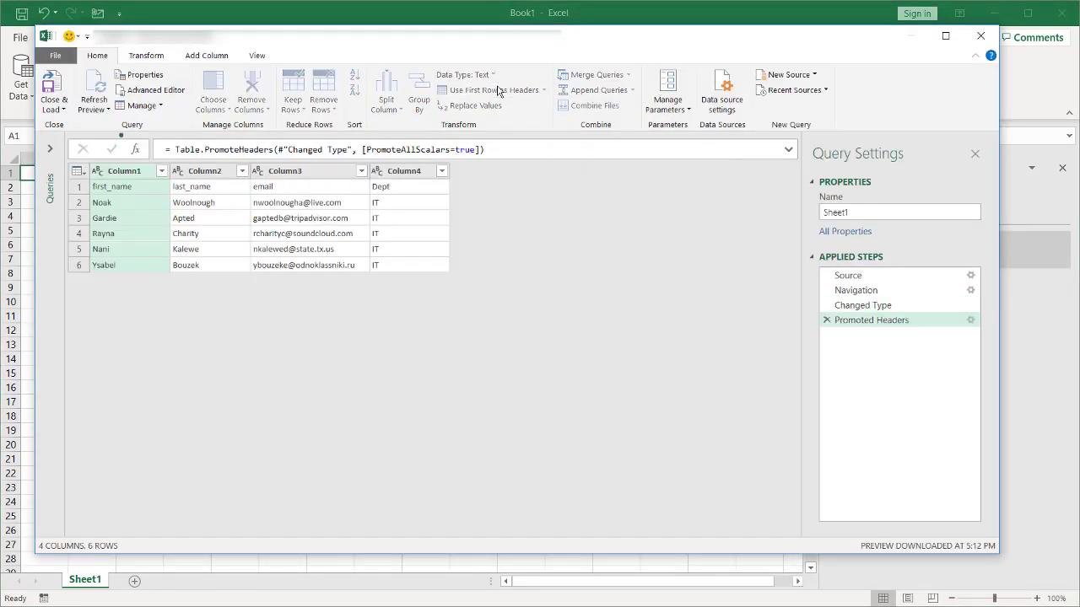
Close the editor and load the query with the IT data as a connection only.
left_click(54, 108)
left_click(63, 139)
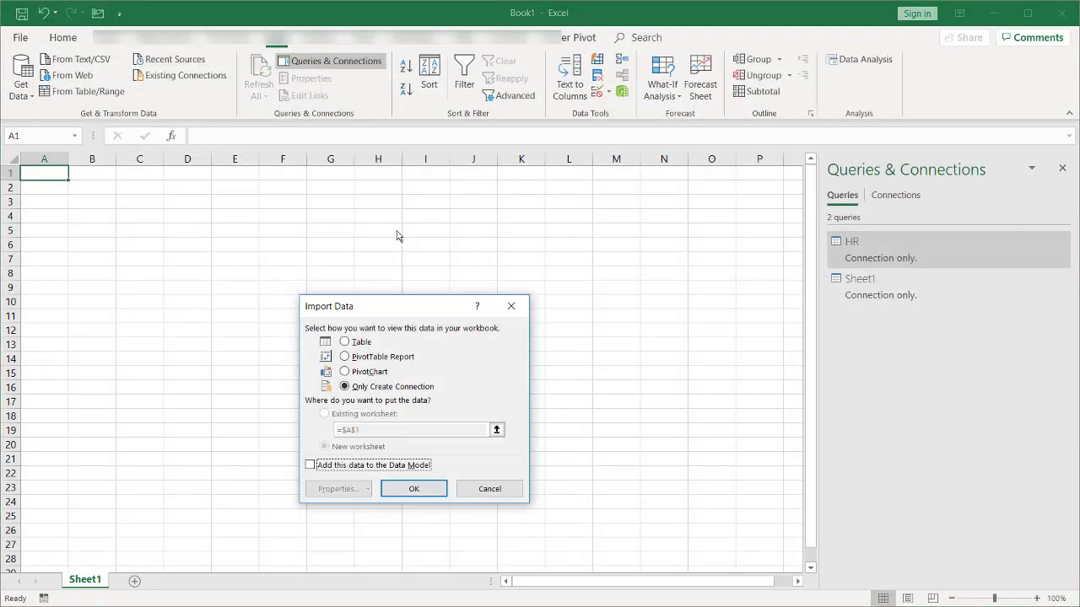
left_click(415, 488)
Reopen the Sheet1 query with the IT data and rename it IT.
left_click(868, 299)
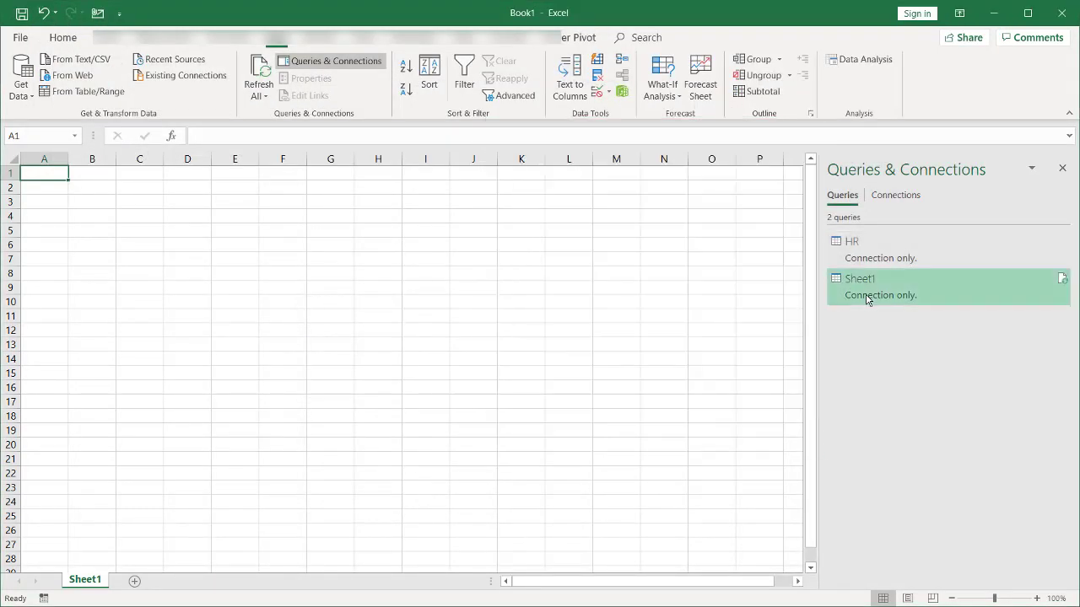
double_click(867, 299)
type("IT")
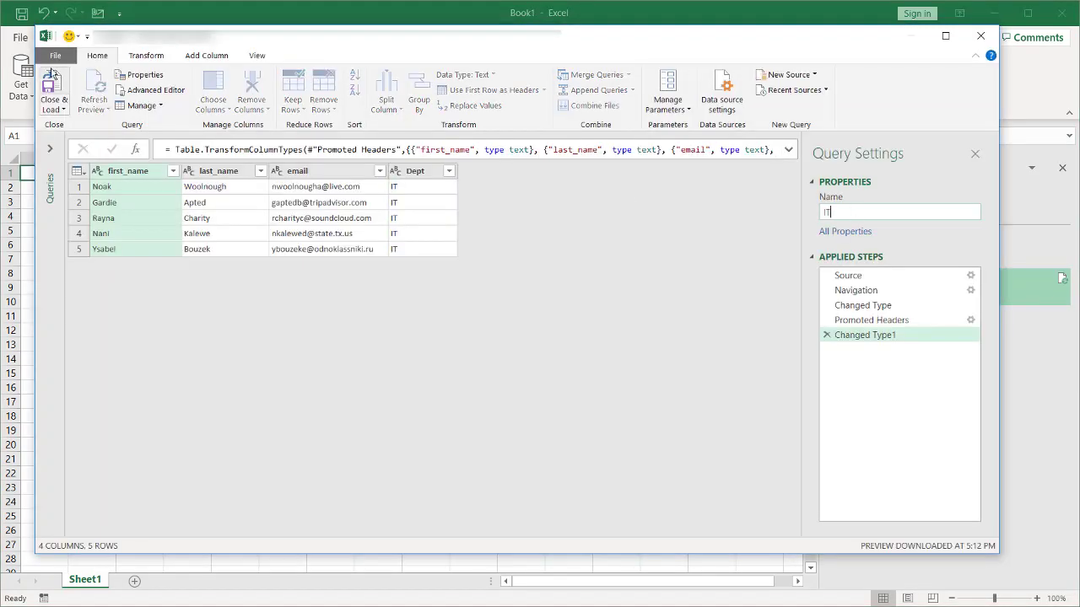
Import Sheet1 of Legal.xlsx as a connection-only query named Legal, with its first row as column headers.
left_click(27, 99)
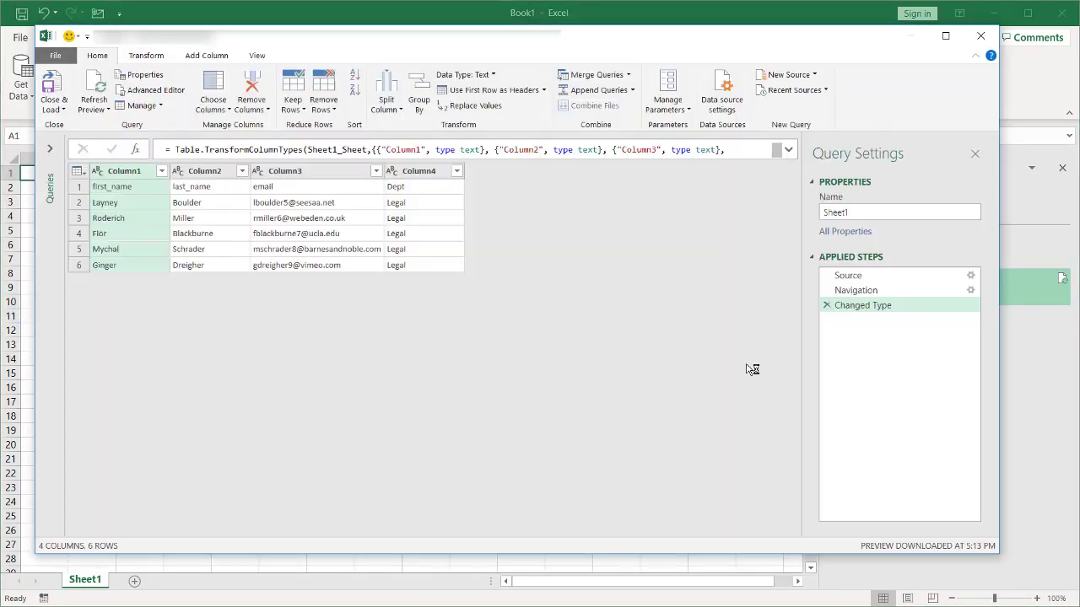
left_click(899, 212)
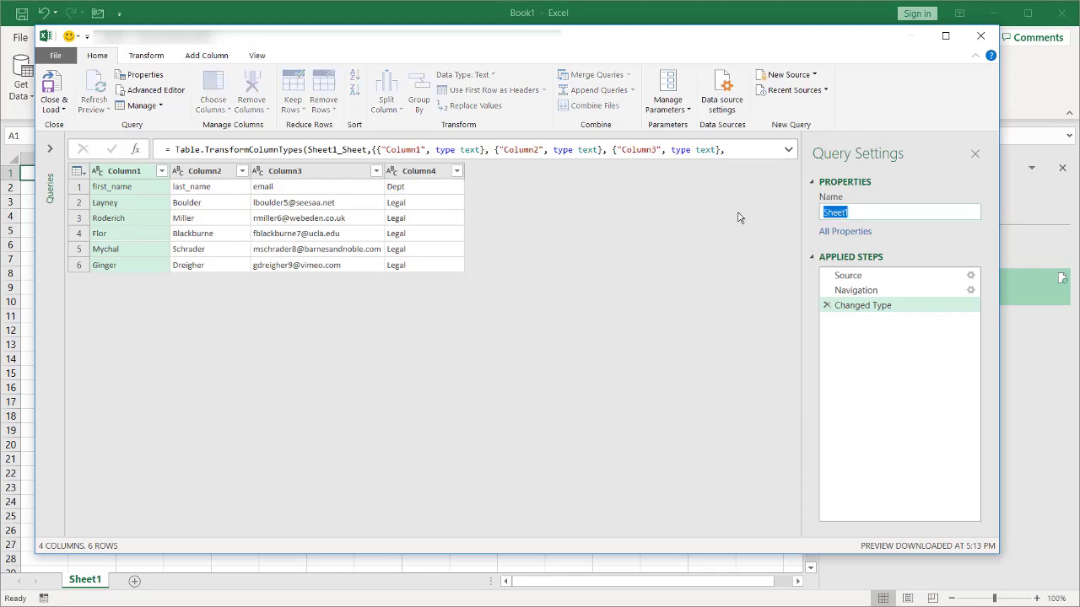
type("Legal")
left_click(488, 89)
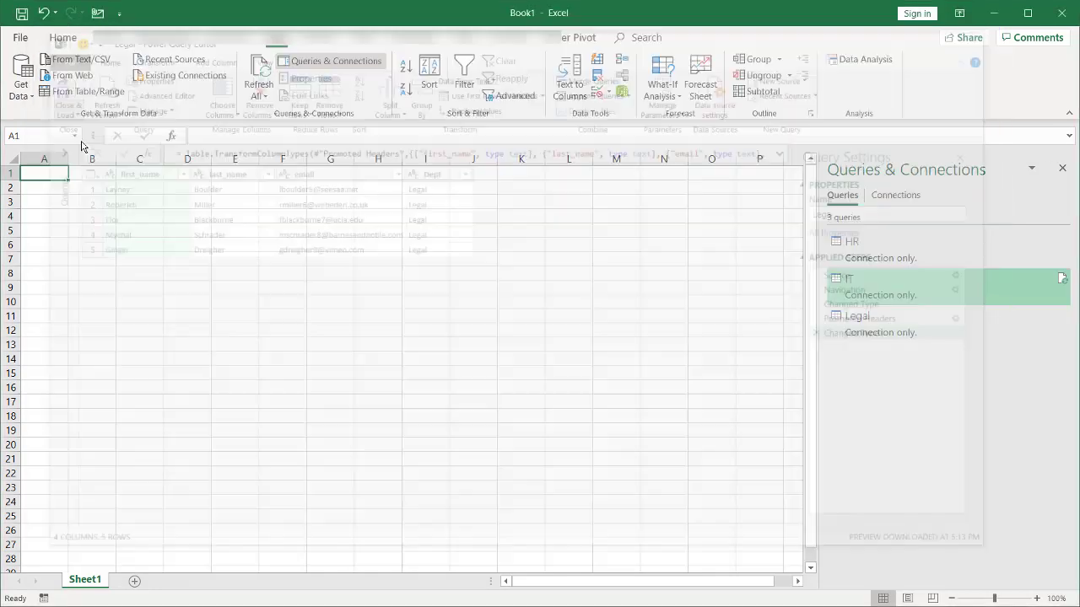
left_click(417, 488)
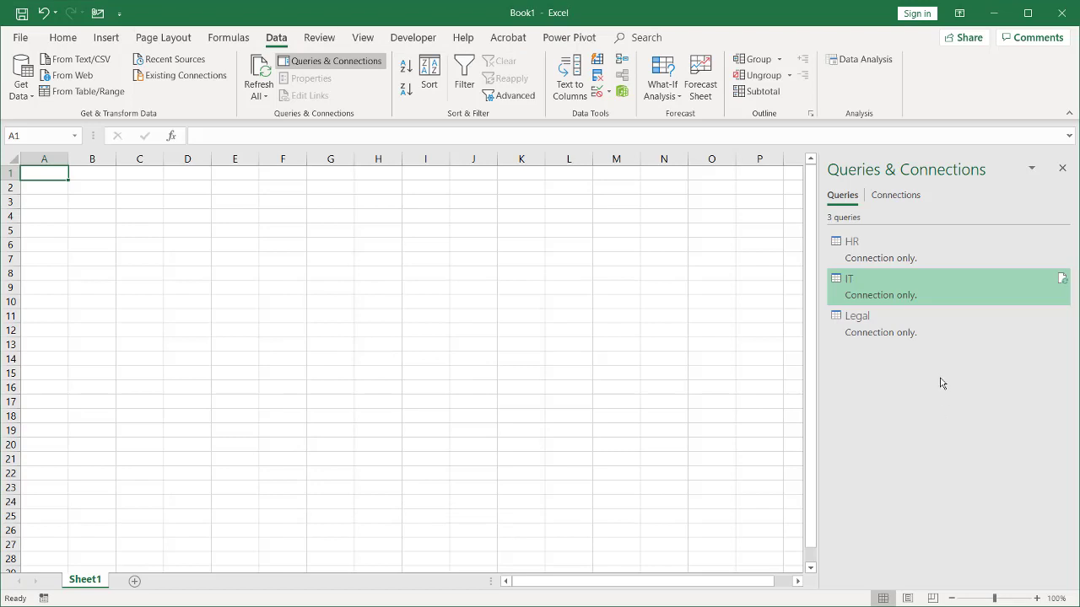
Open the HR query and append the IT table to it as a new query, with HR as the primary table.
left_click(877, 242)
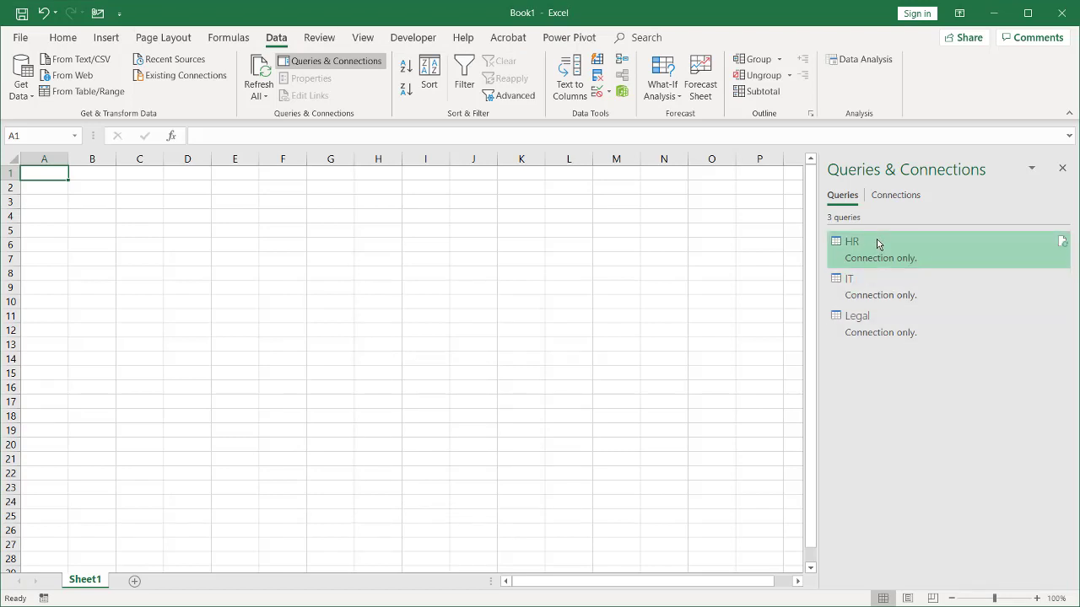
double_click(877, 244)
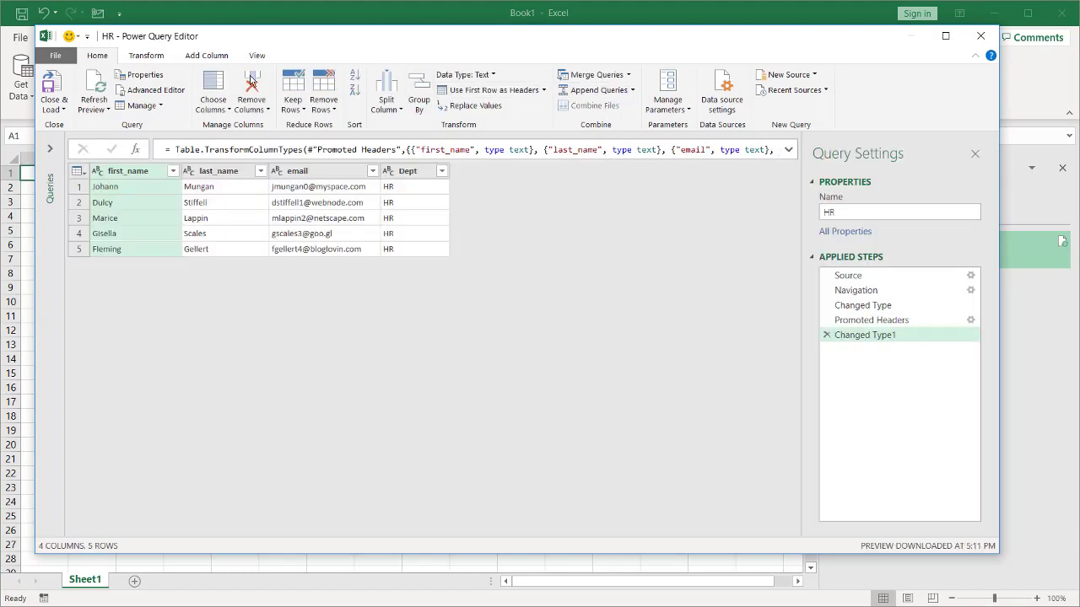
left_click(634, 92)
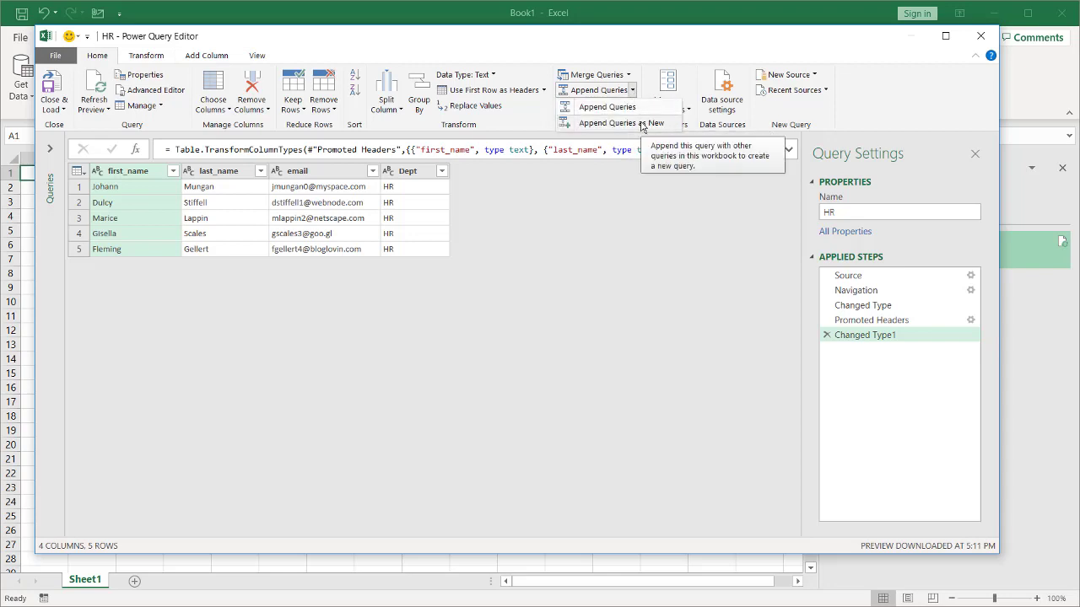
left_click(641, 125)
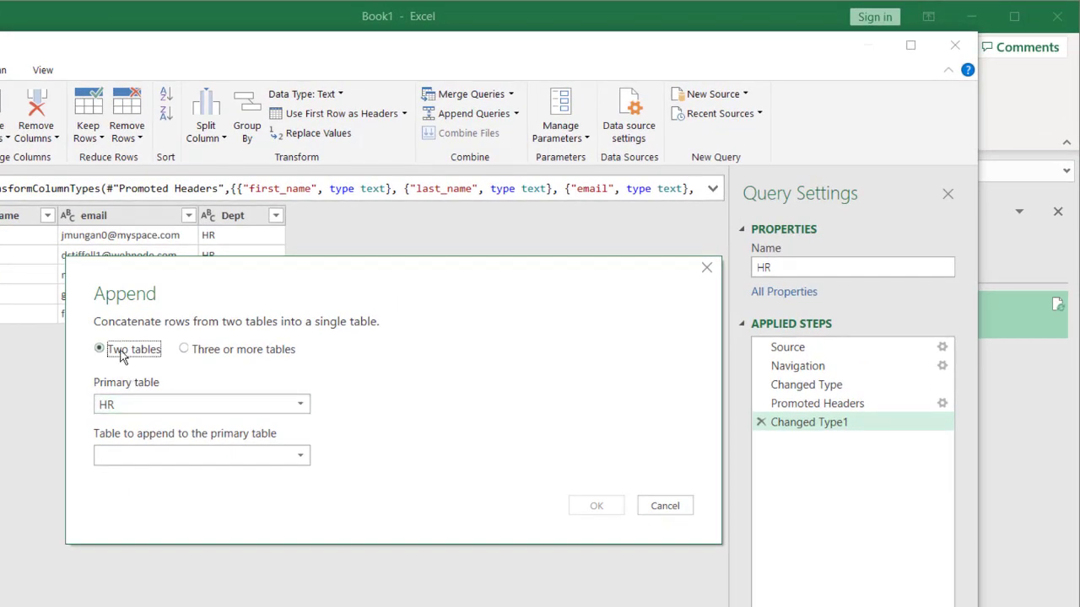
left_click(300, 460)
left_click(174, 496)
left_click(602, 503)
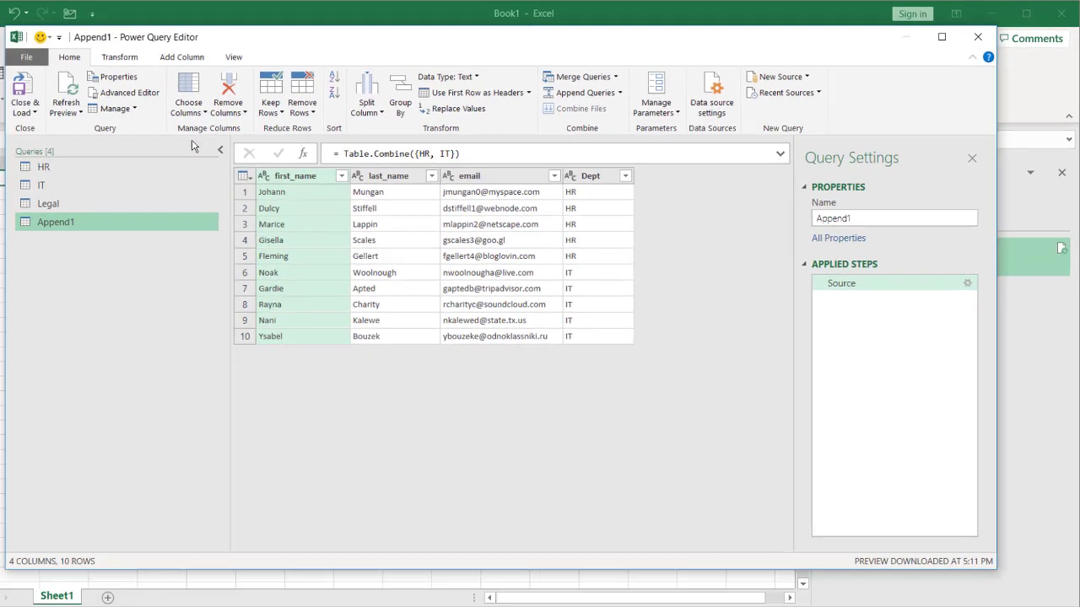
Close the editor and load the appended query as a table on a new worksheet.
left_click(63, 110)
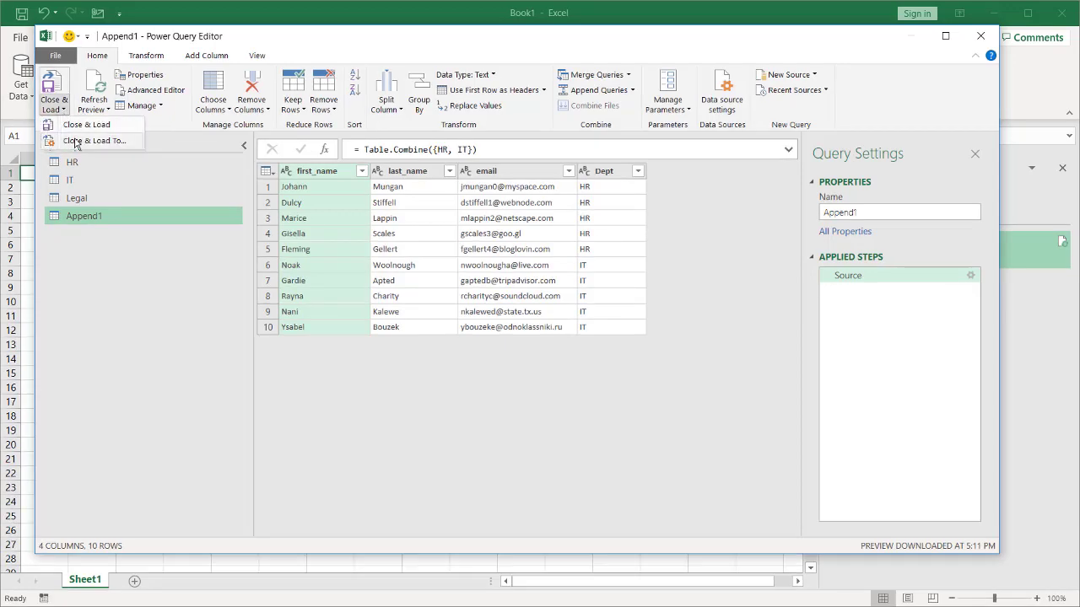
left_click(69, 140)
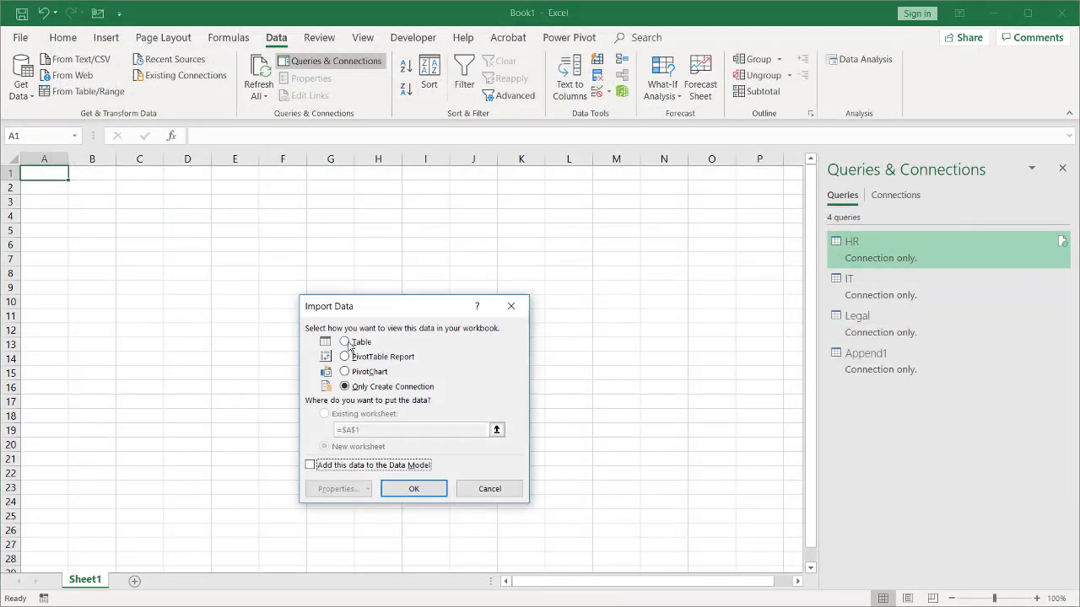
left_click(347, 343)
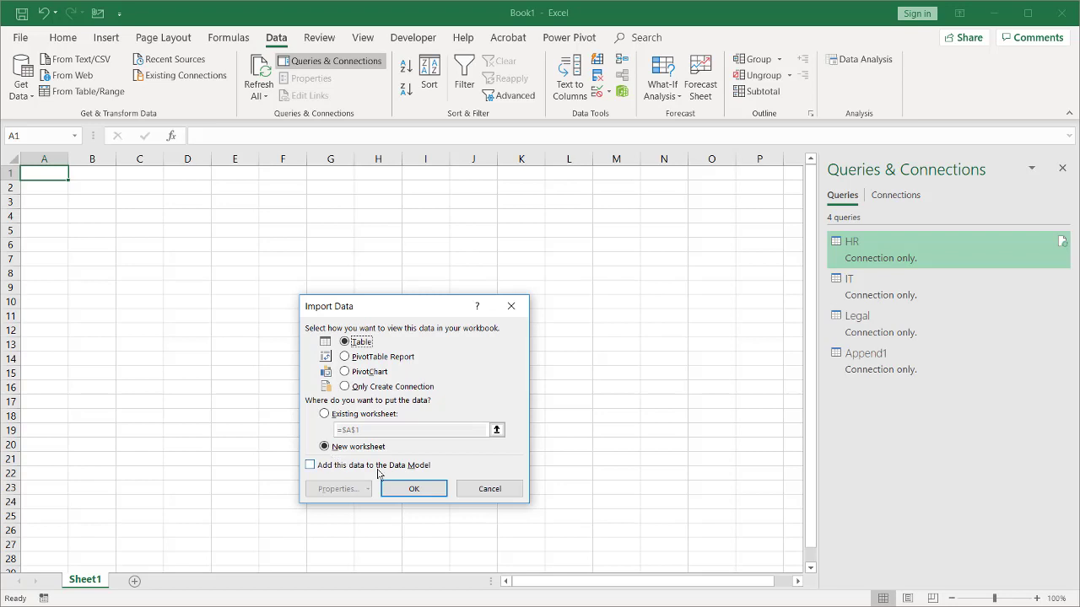
left_click(413, 491)
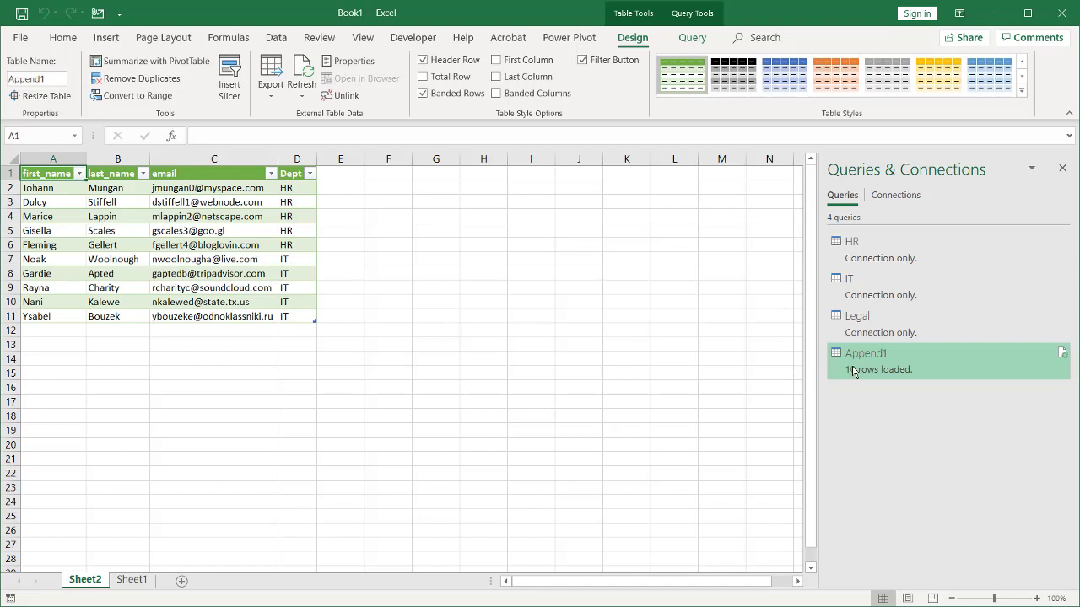
Reopen the Append1 query, append the Legal table to it, and load the updated result into the worksheet.
double_click(858, 372)
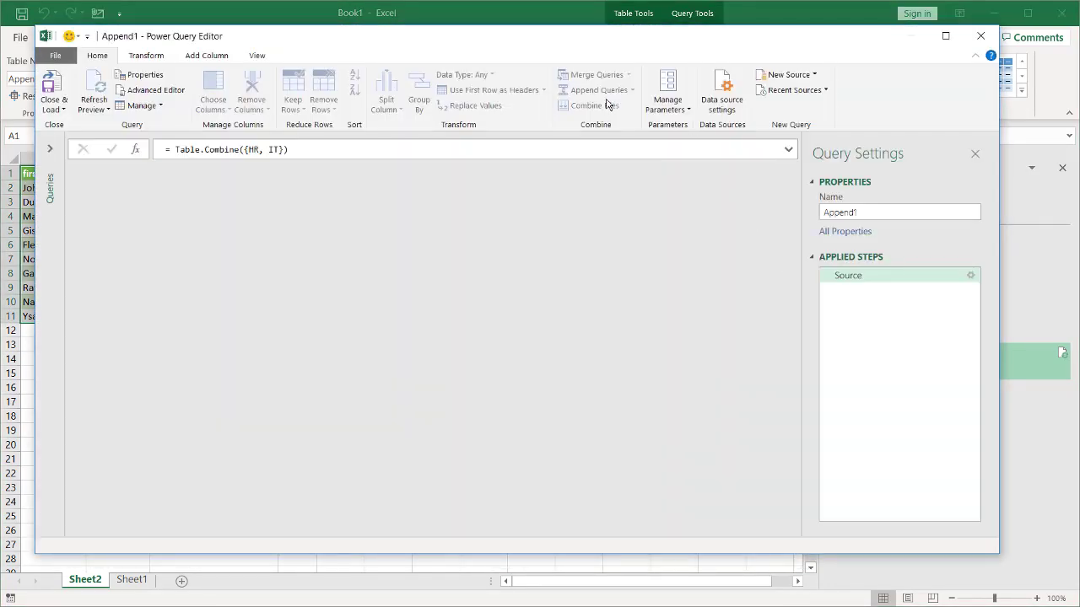
left_click(632, 90)
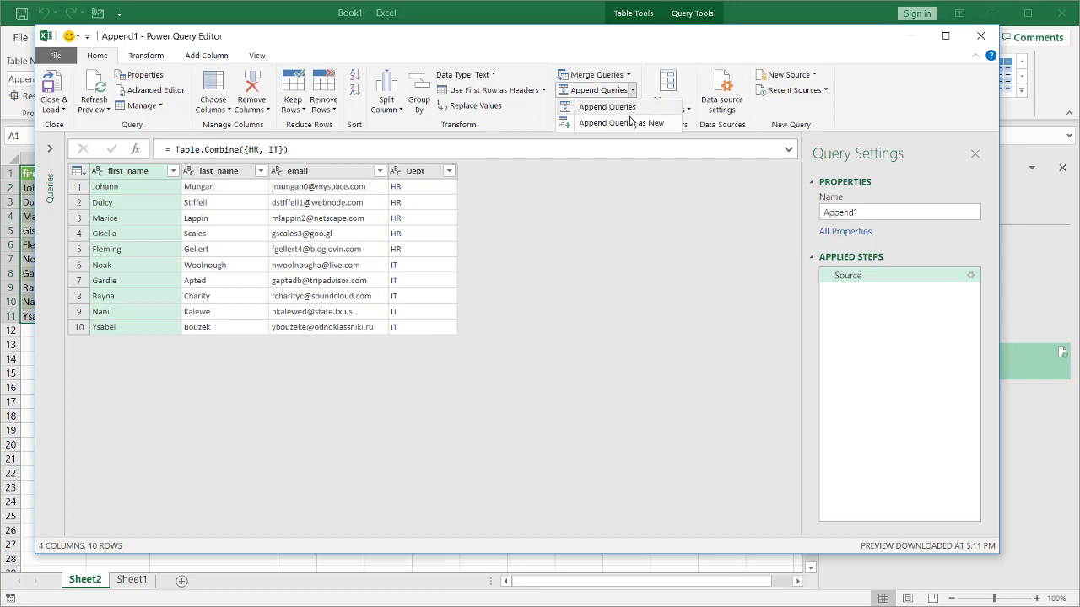
left_click(604, 108)
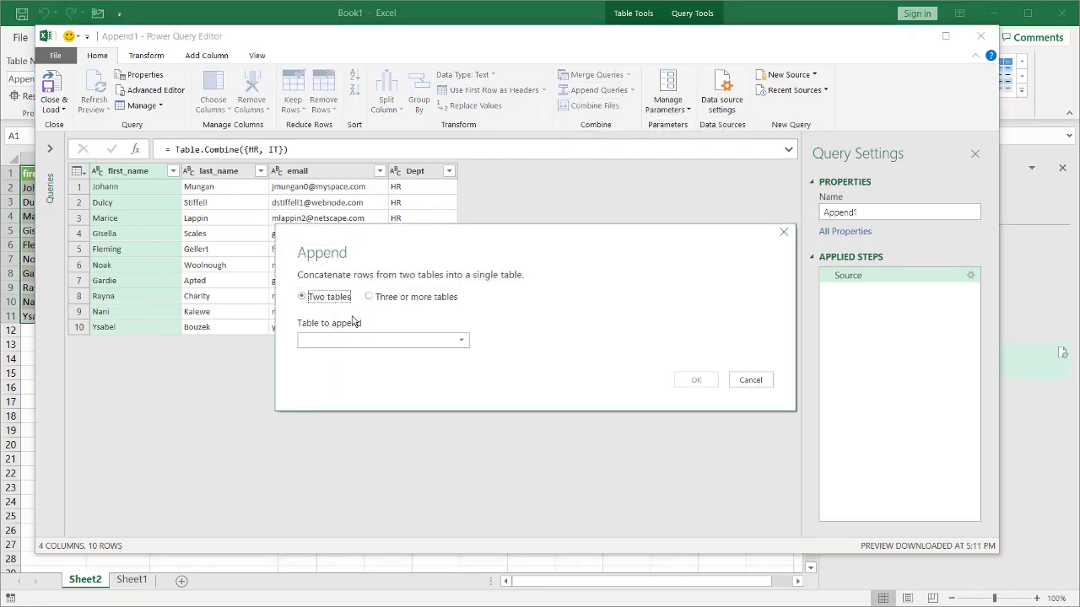
left_click(355, 341)
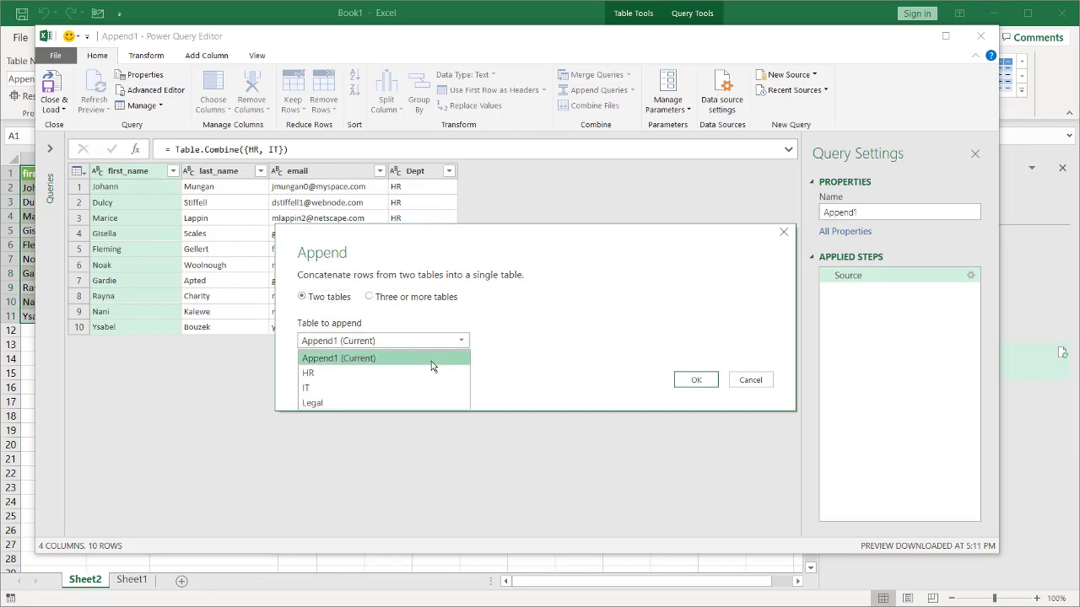
left_click(349, 403)
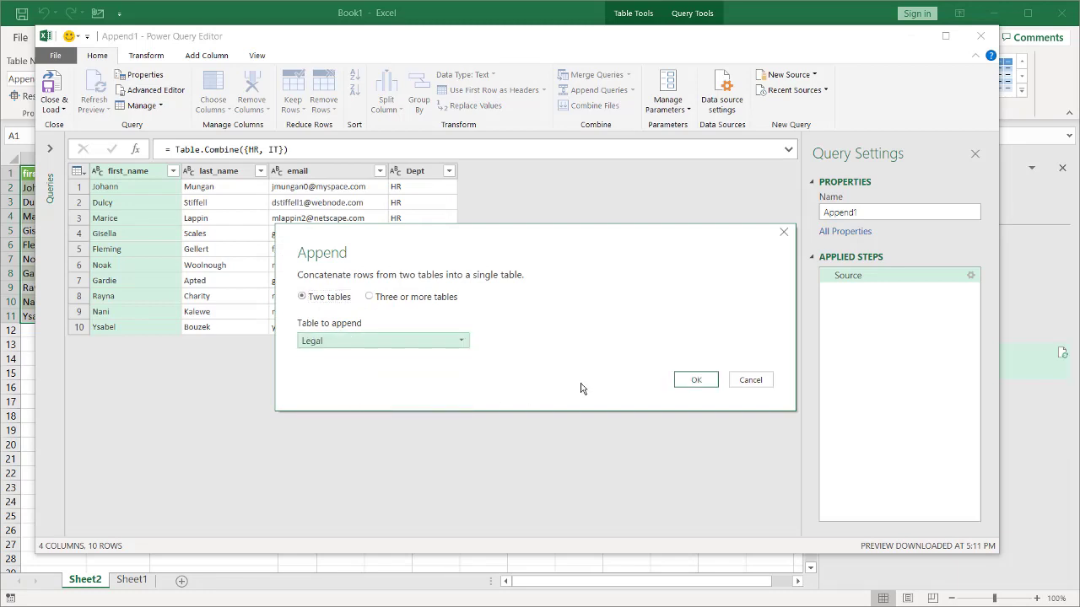
left_click(691, 380)
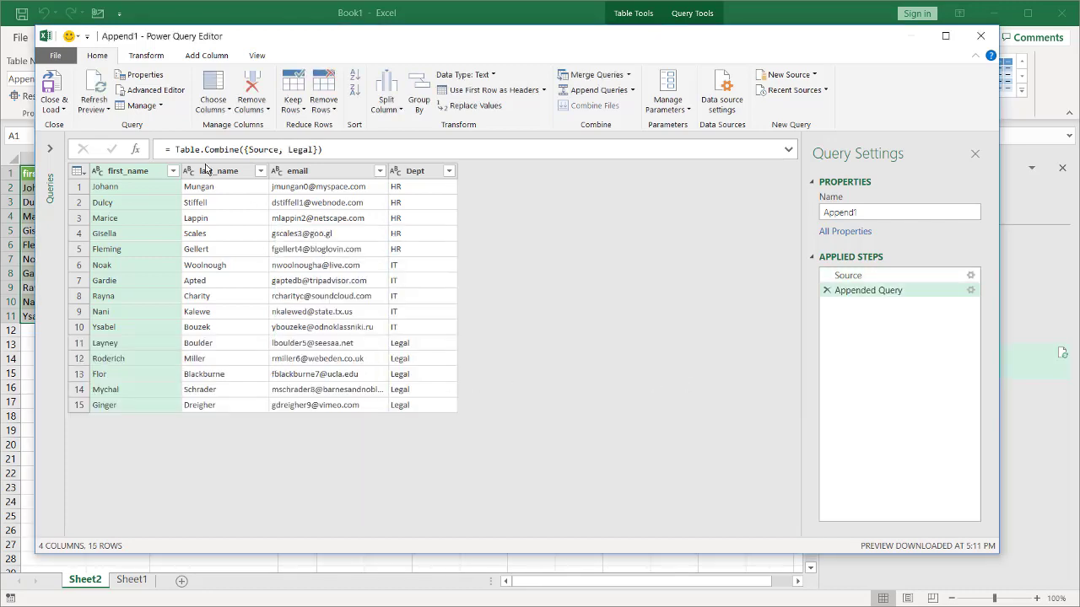
left_click(54, 82)
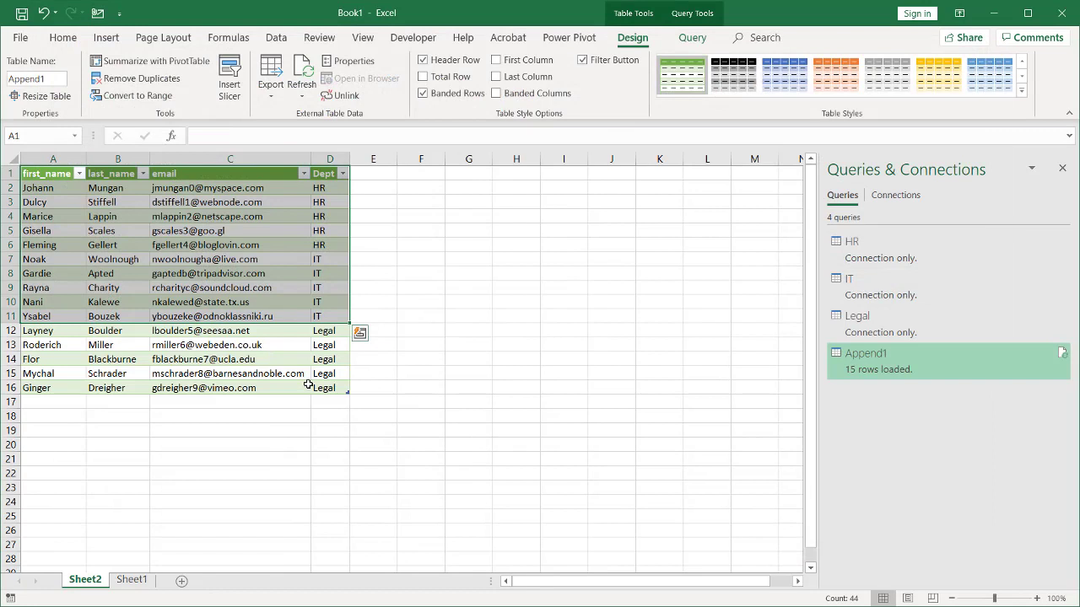
Delete the Append1 query and remove its leftover table by deleting columns A to E on Sheet2.
right_click(849, 368)
left_click(869, 403)
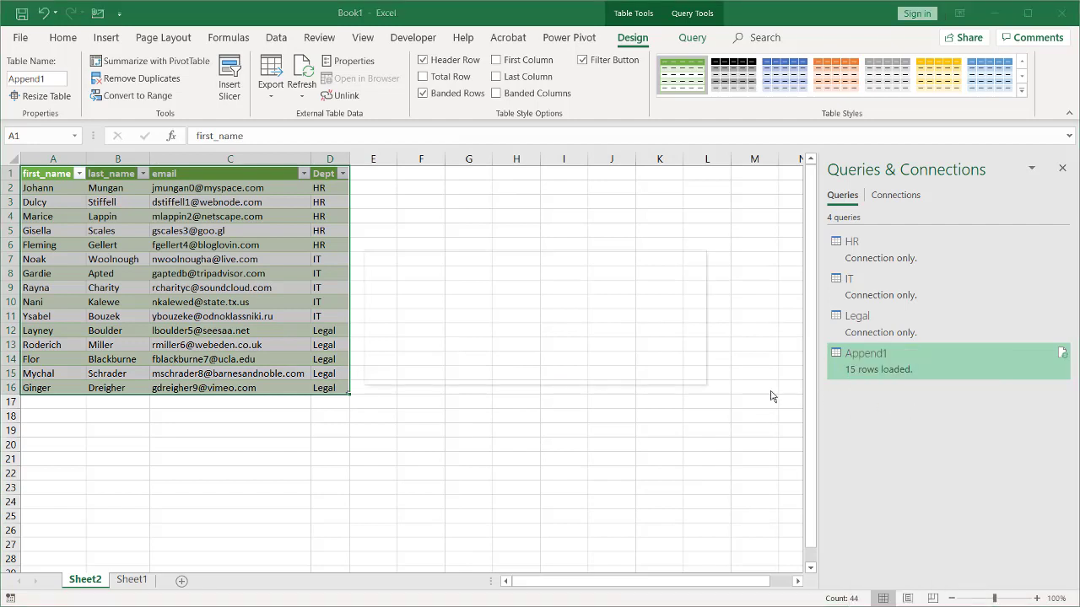
left_click(606, 355)
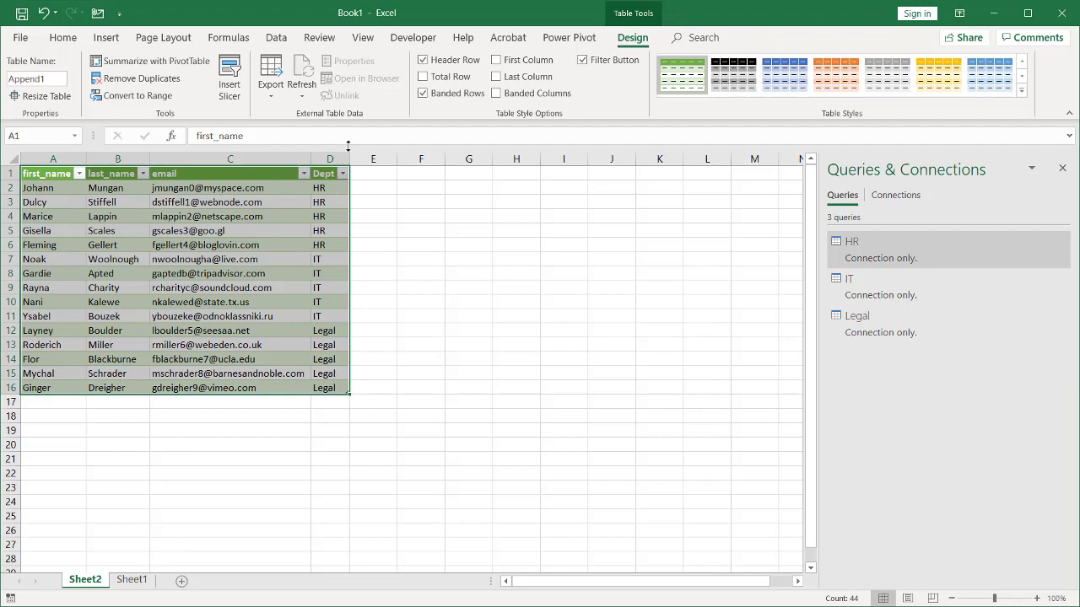
left_click_drag(373, 159, 73, 165)
right_click(73, 166)
left_click(106, 283)
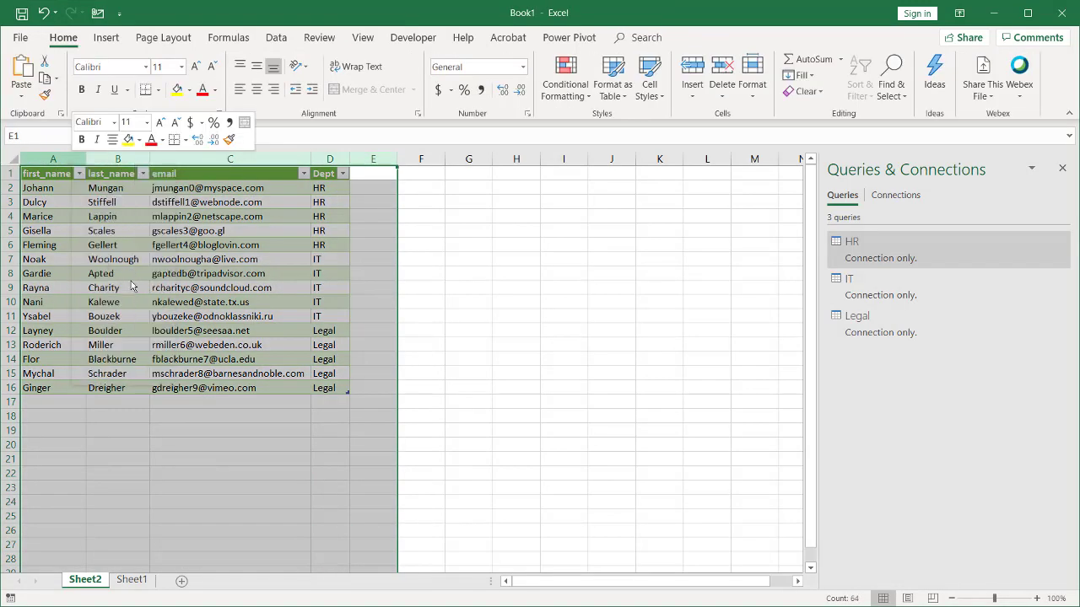
Open the HR query and append three tables as a new query: HR, IT and Legal, in that order.
double_click(871, 254)
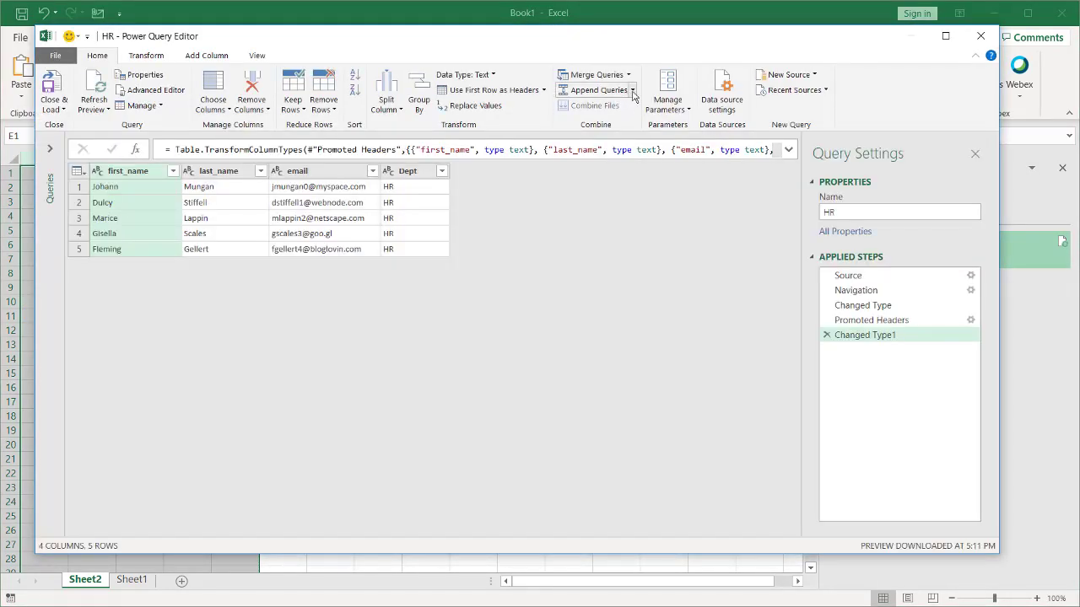
left_click(633, 91)
left_click(625, 123)
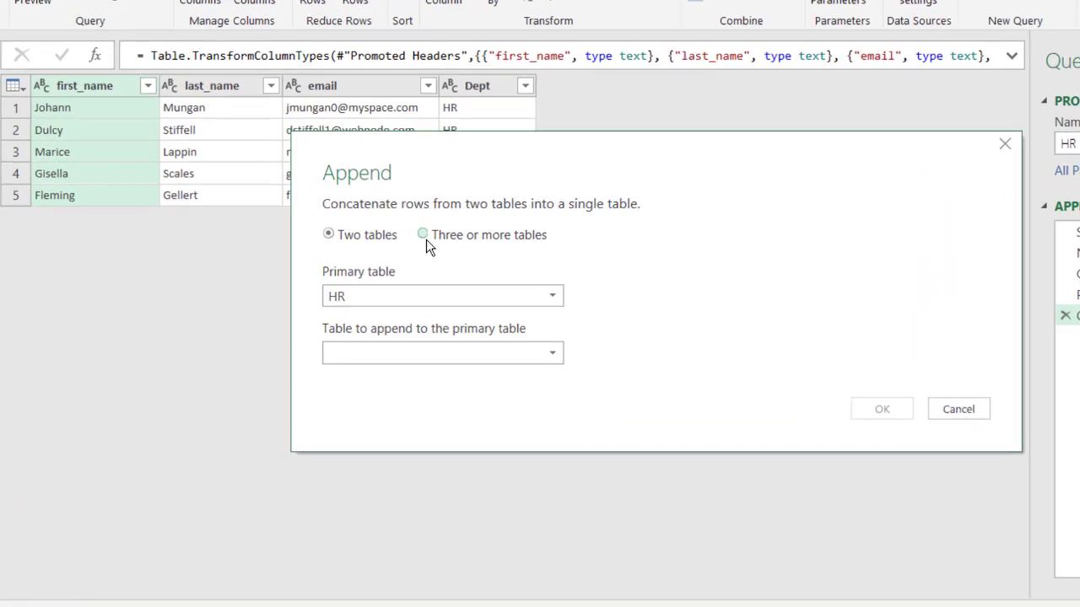
left_click(370, 278)
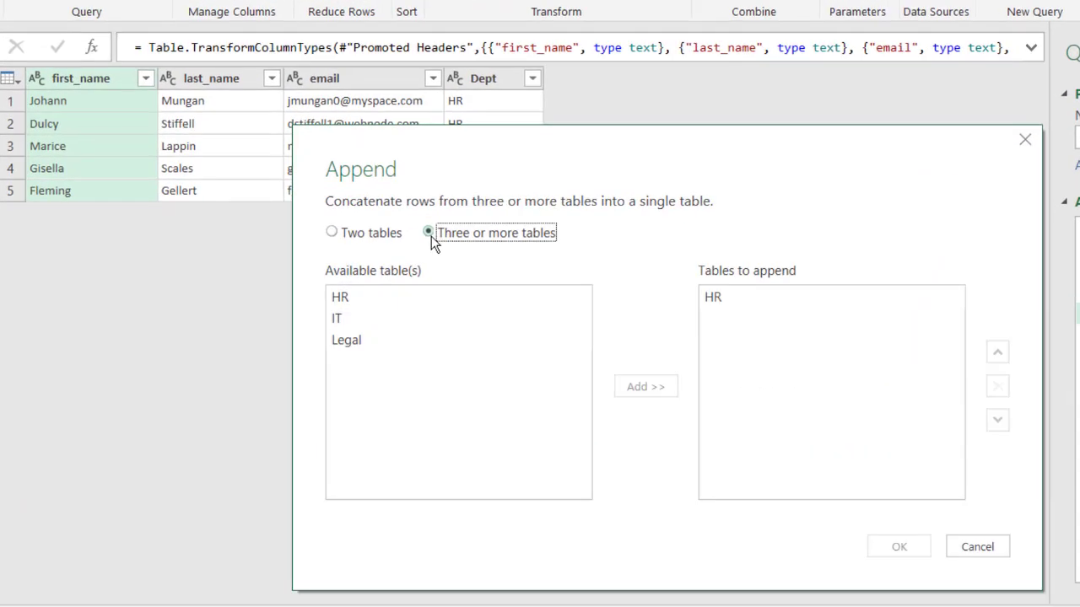
left_click(349, 299)
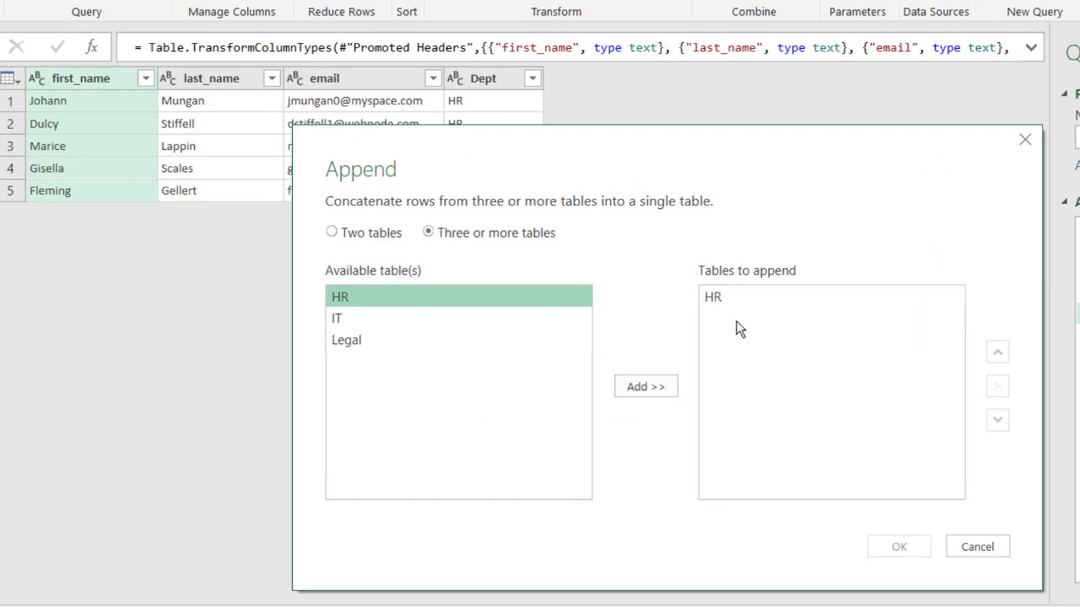
left_click(333, 316)
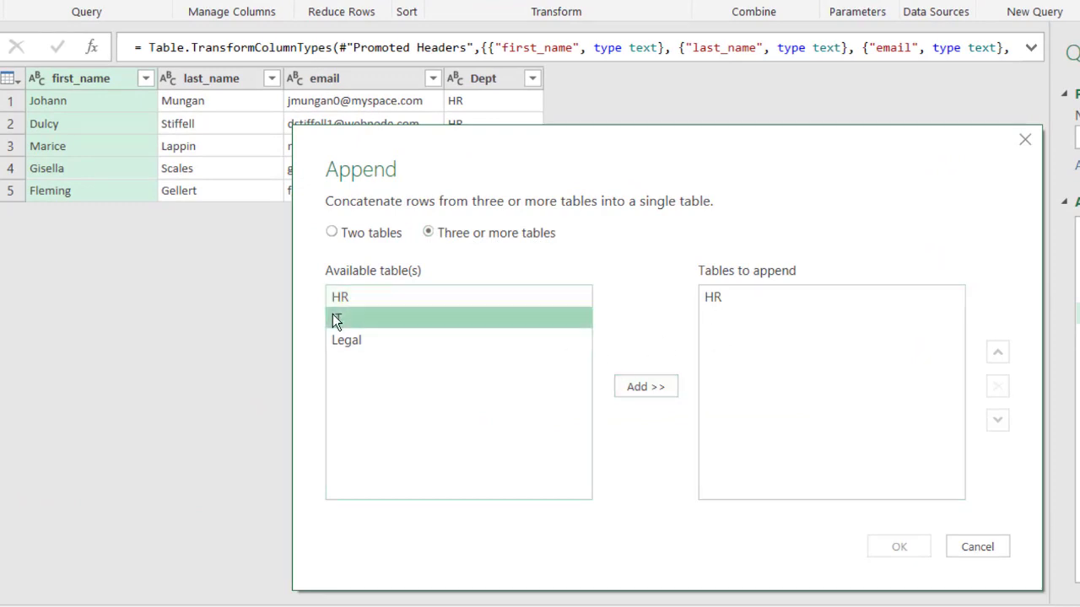
left_click(661, 390)
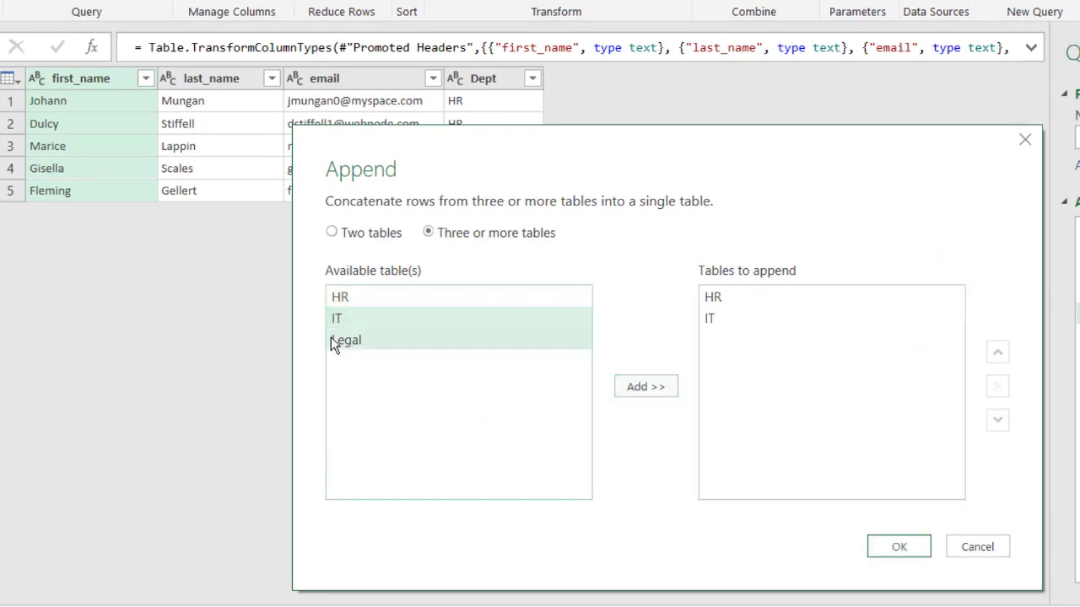
left_click(331, 339)
left_click(660, 389)
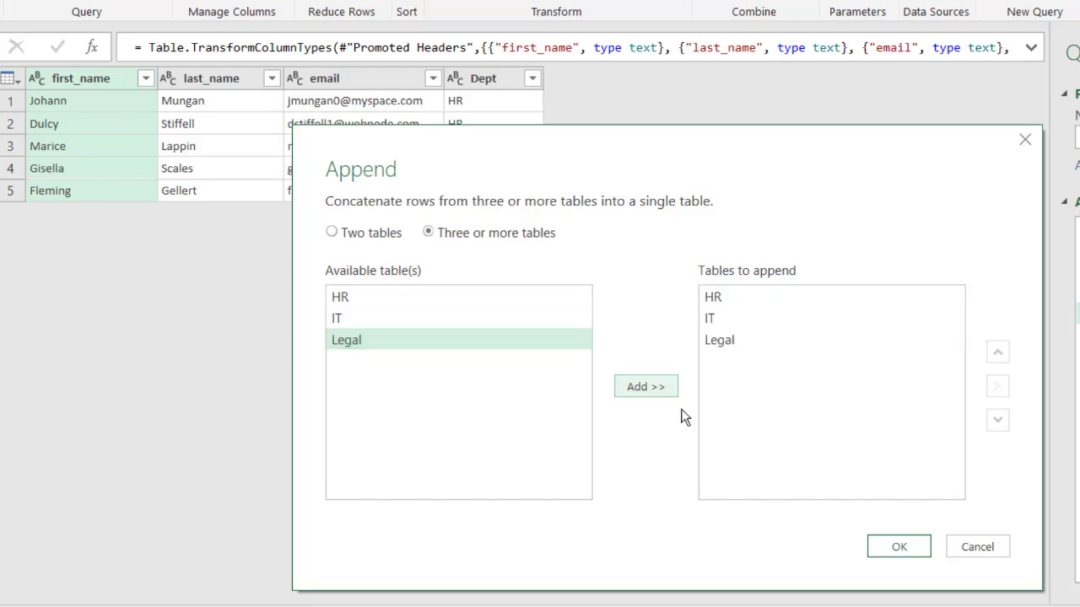
left_click(897, 549)
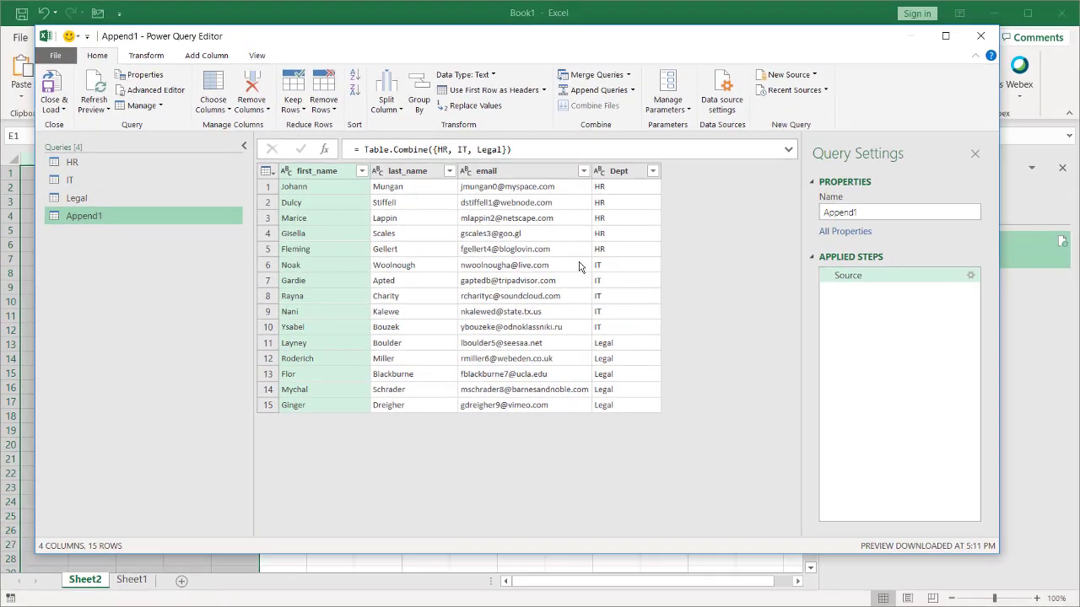
Close the editor and load the three-table append query as a table on a new worksheet.
left_click(54, 109)
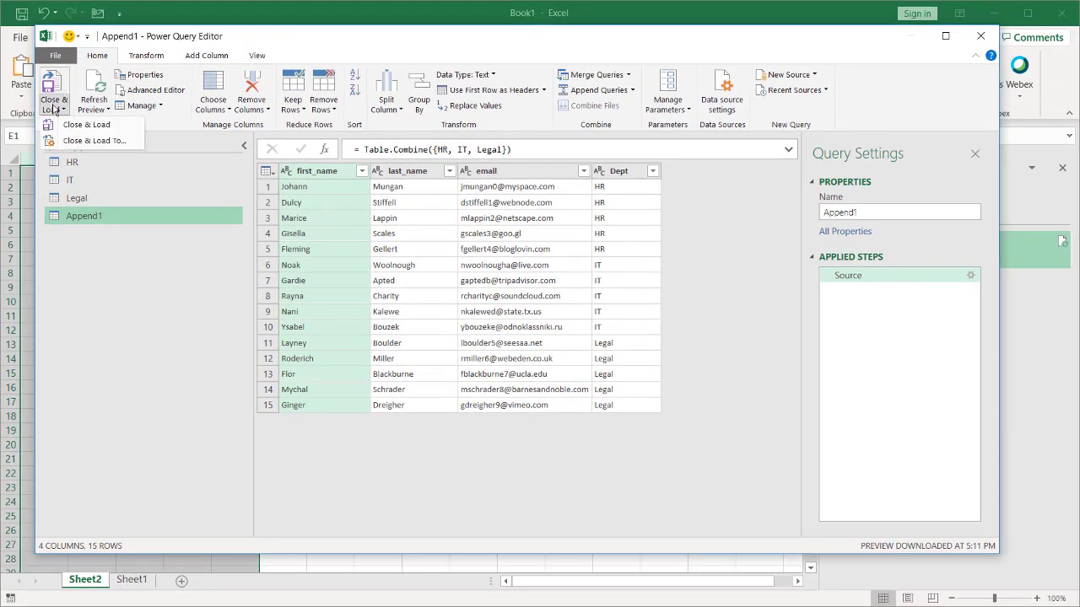
left_click(81, 141)
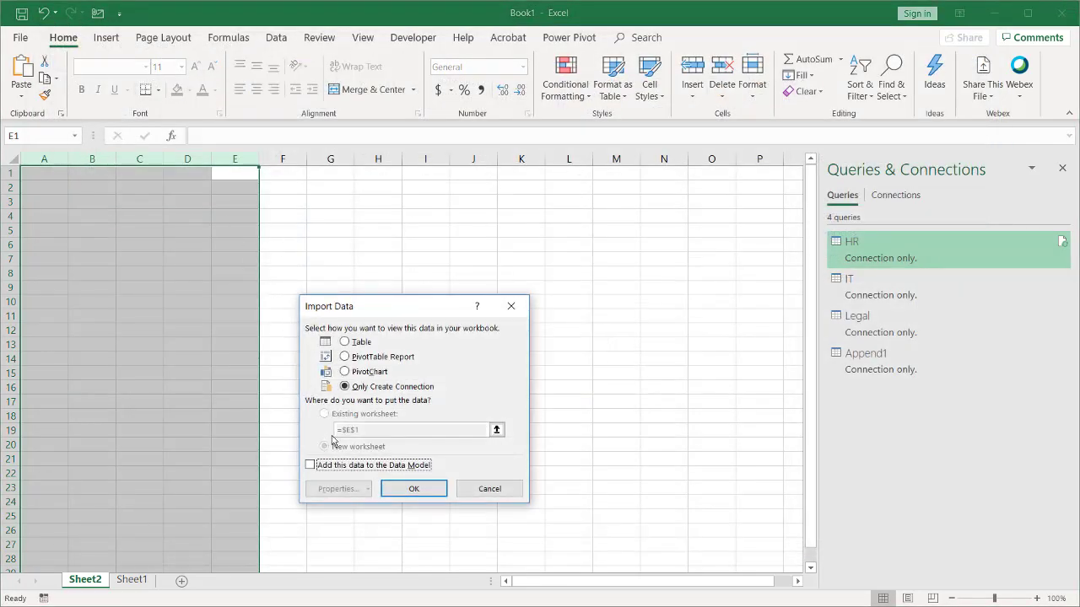
left_click(345, 342)
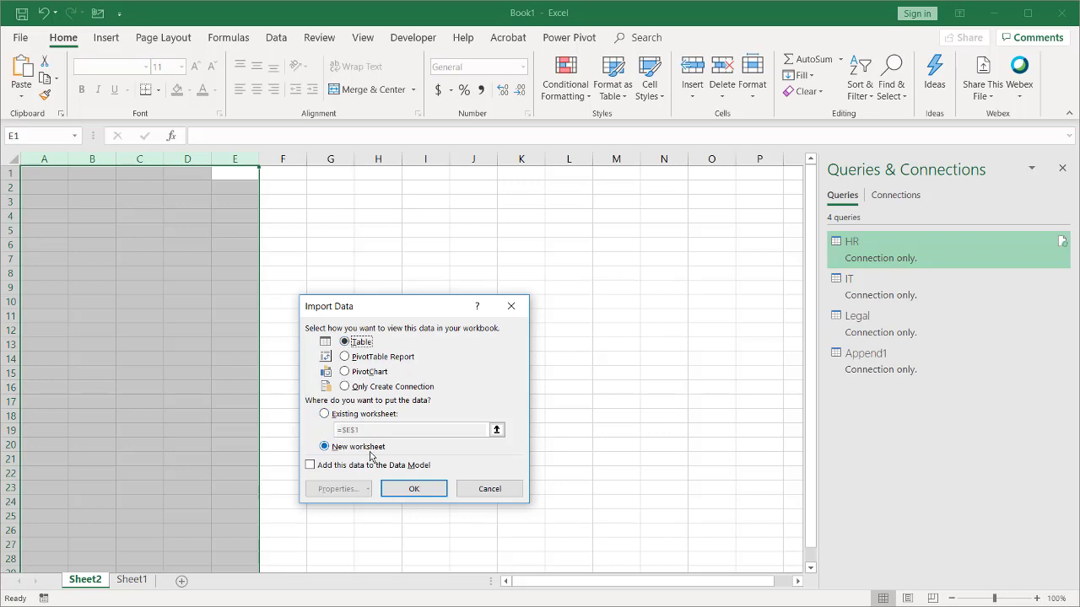
left_click(416, 490)
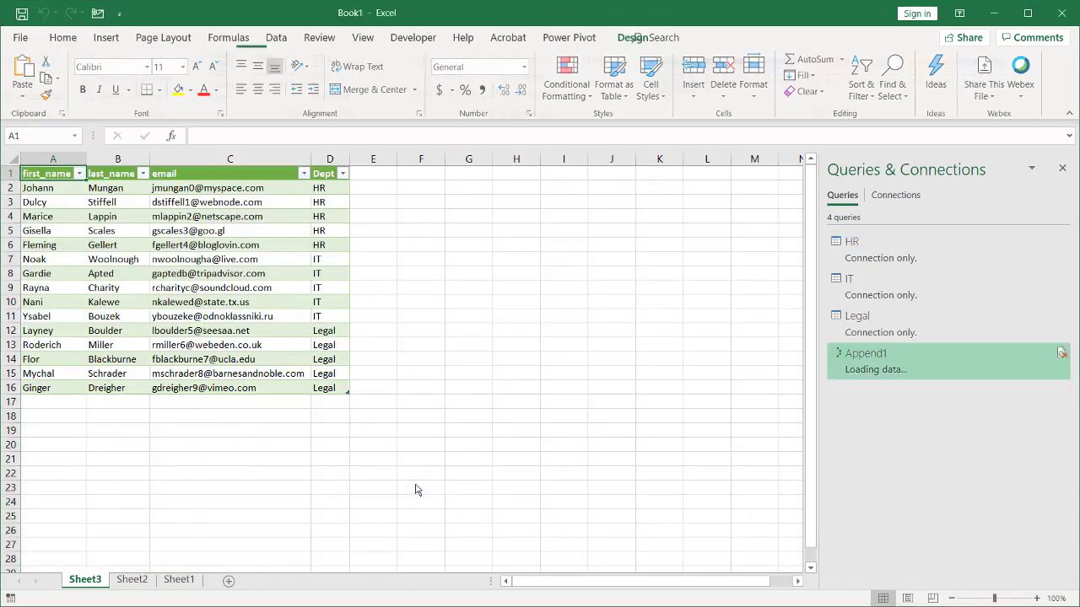
left_click(517, 259)
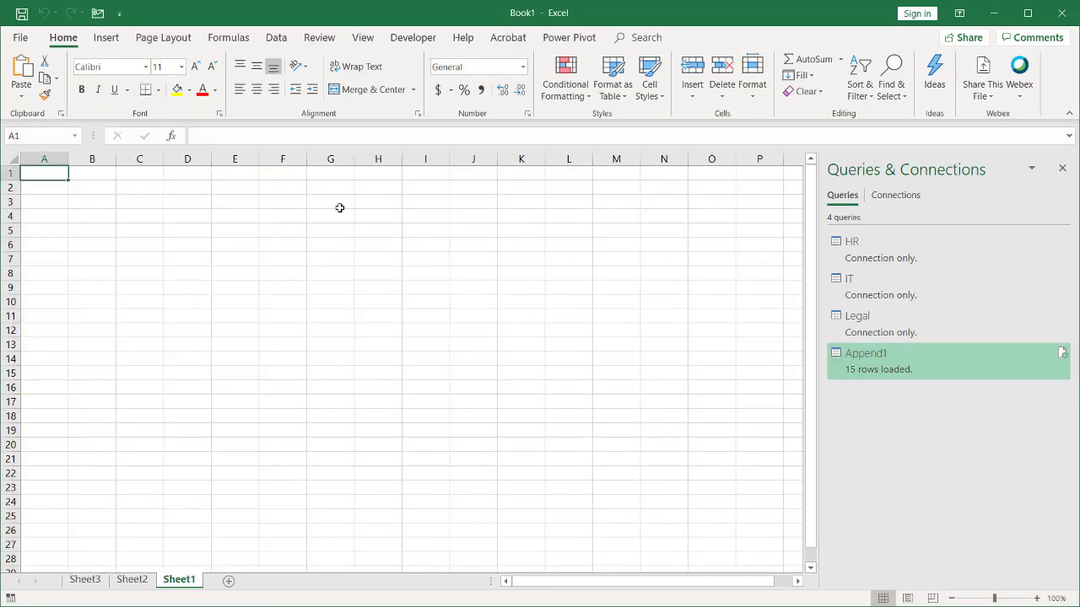
From Sheet1, import the Period folder inside pq-append2 and combine its files on their Sheet1 object, opening the result for editing.
left_click(277, 41)
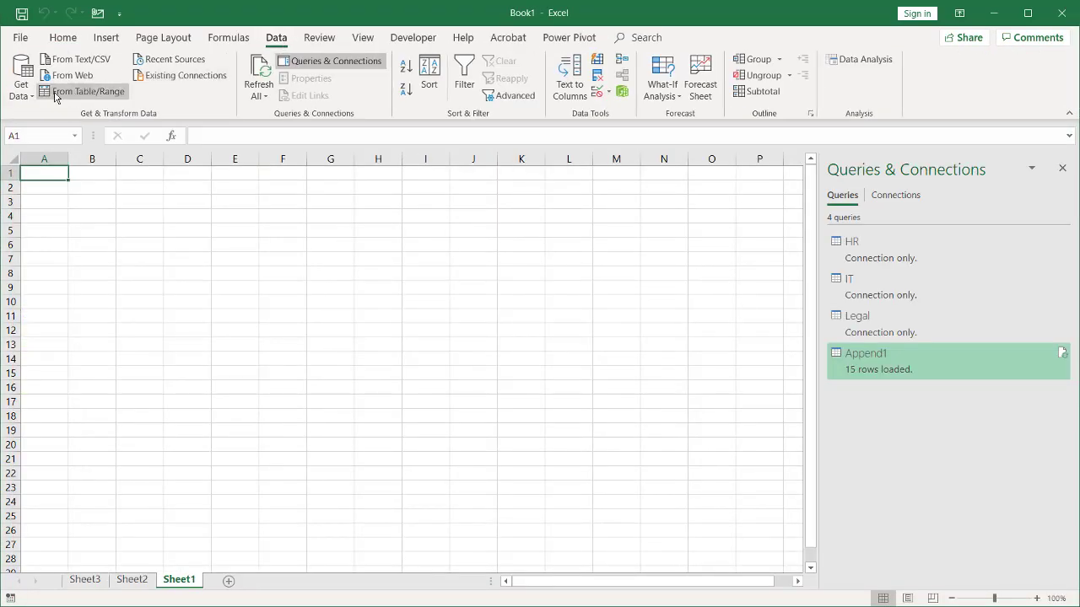
left_click(30, 98)
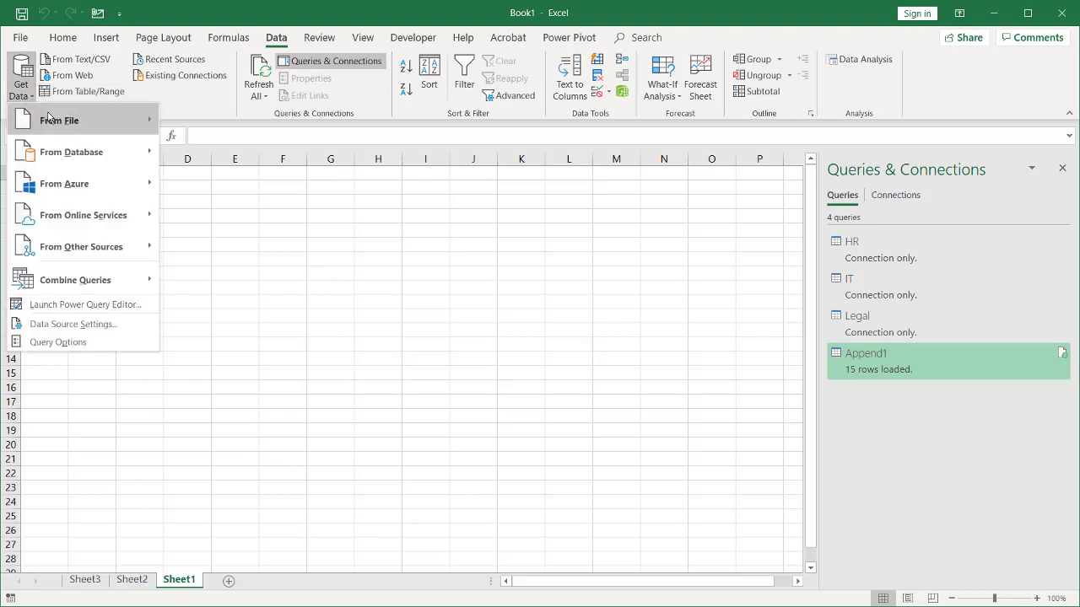
mouse_move(49, 118)
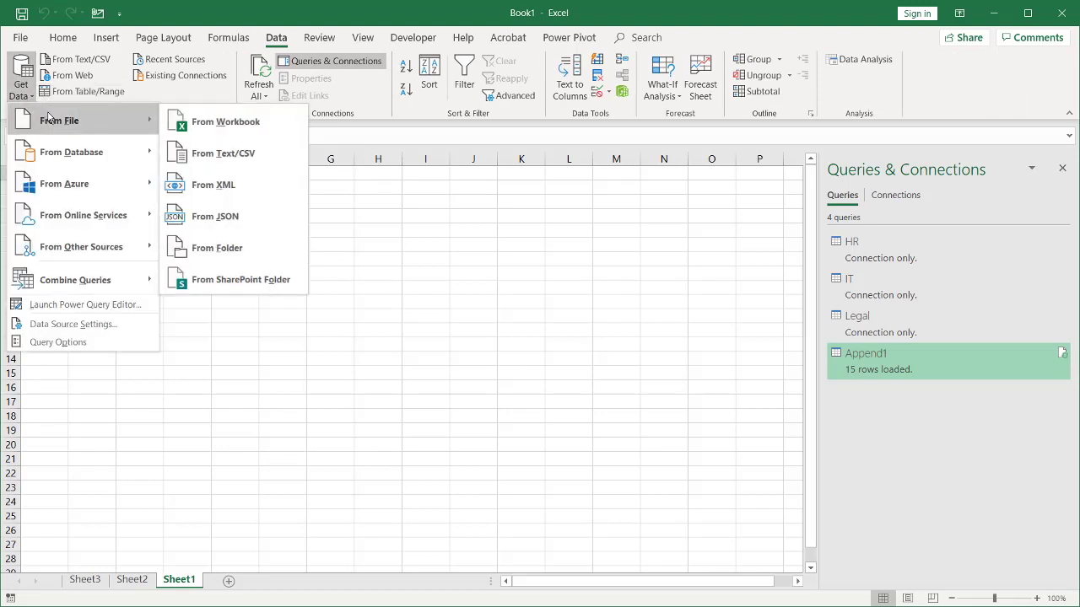
left_click(268, 253)
left_click(658, 303)
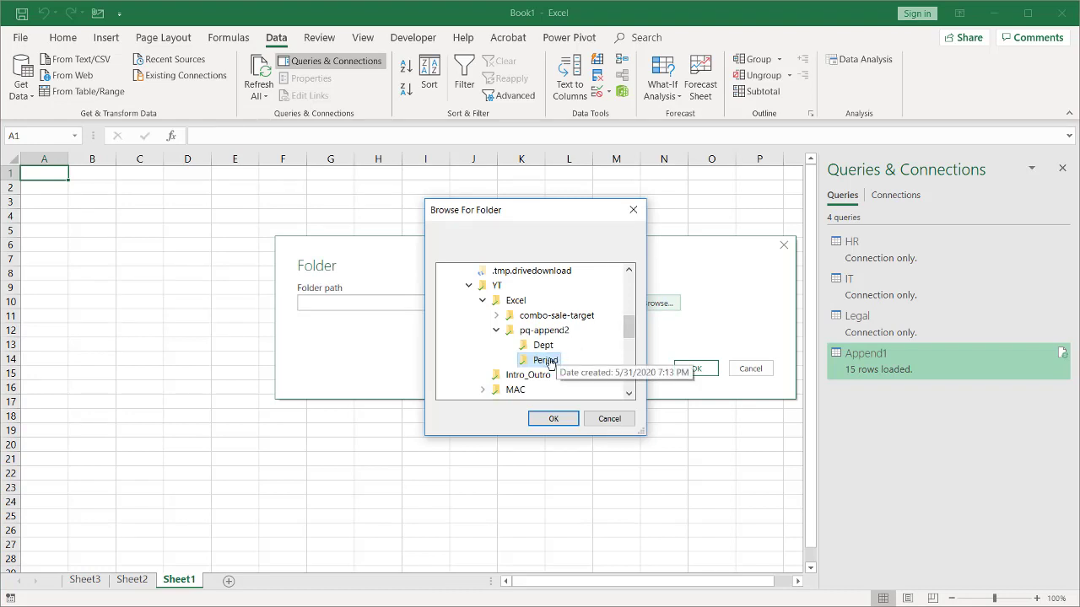
left_click(555, 418)
left_click(682, 375)
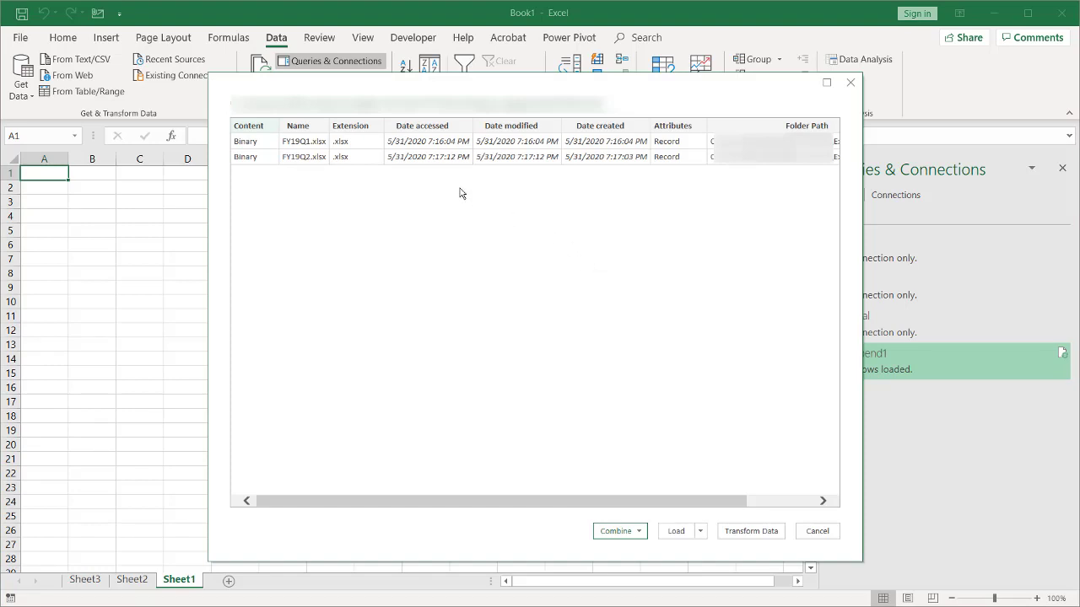
left_click(639, 531)
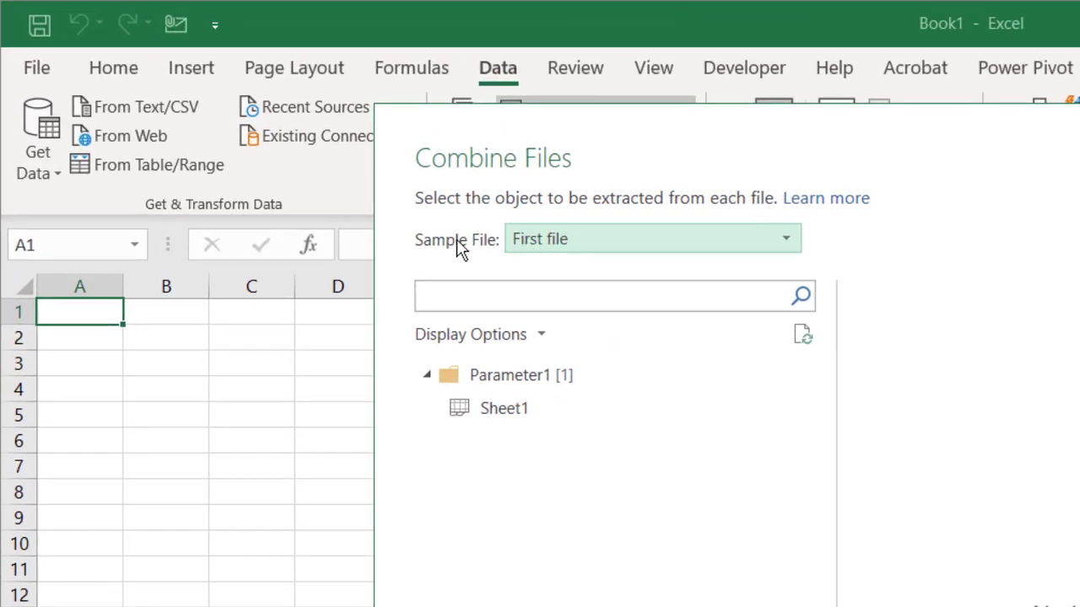
left_click(511, 420)
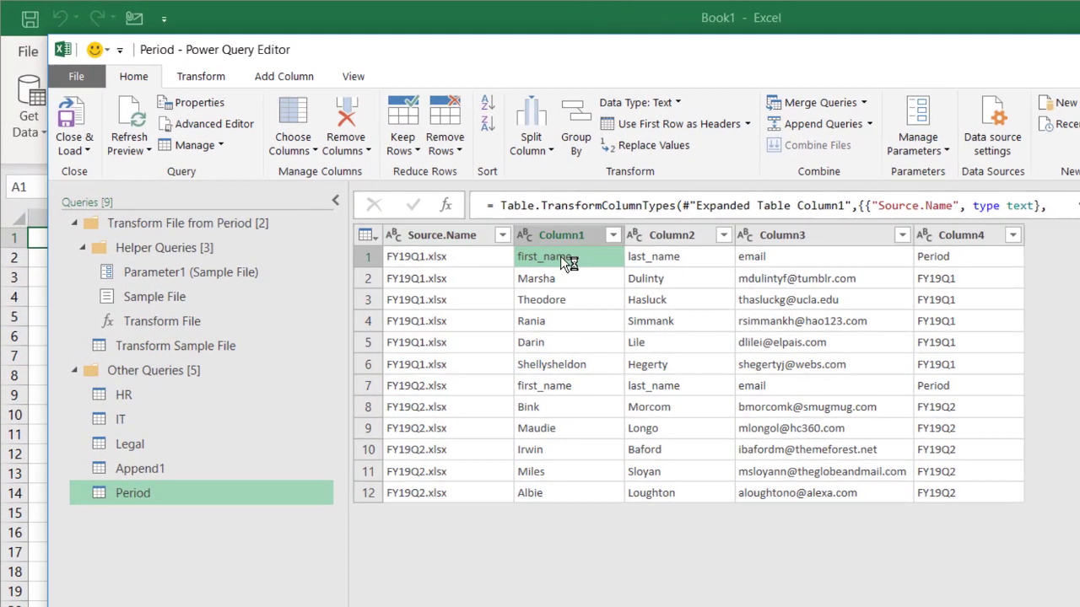
Use the first row of the Period query as headers and rename the FY19Q1.xlsx column to Filename.
left_click(461, 206)
left_click(681, 125)
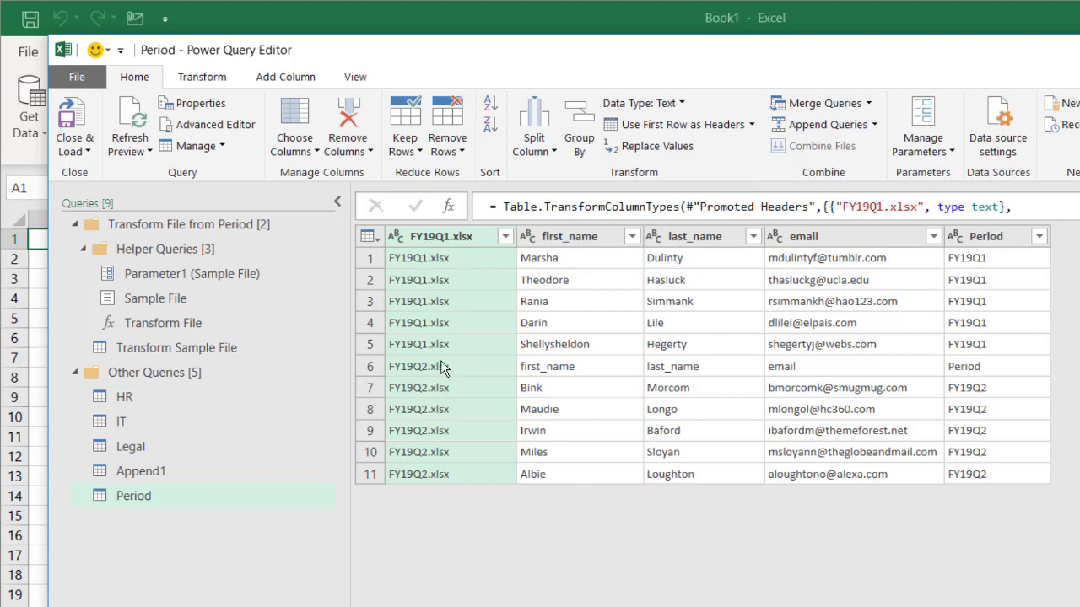
double_click(444, 239)
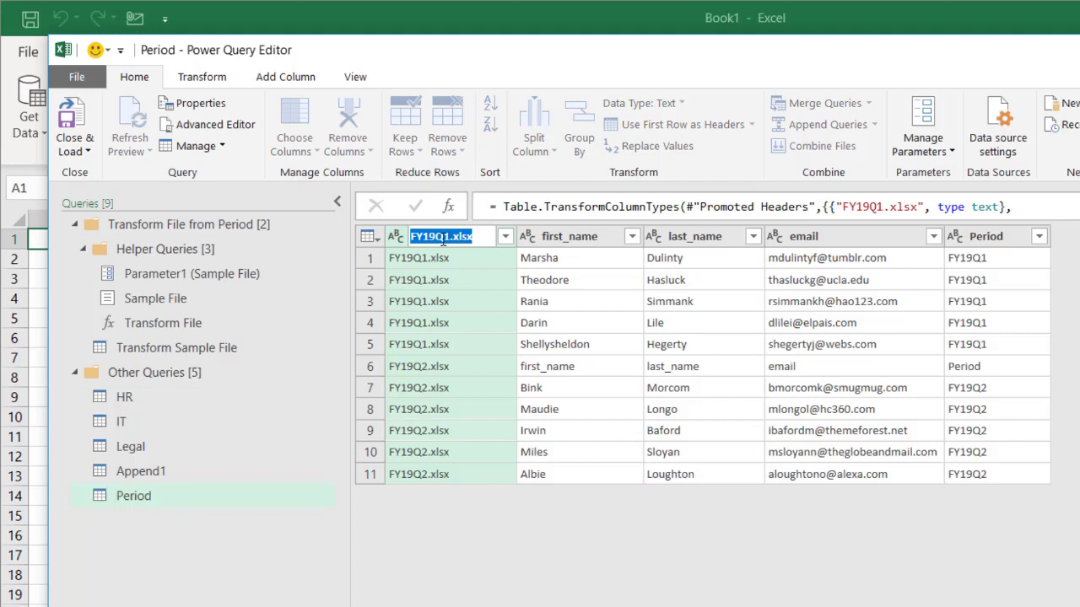
type("Filename")
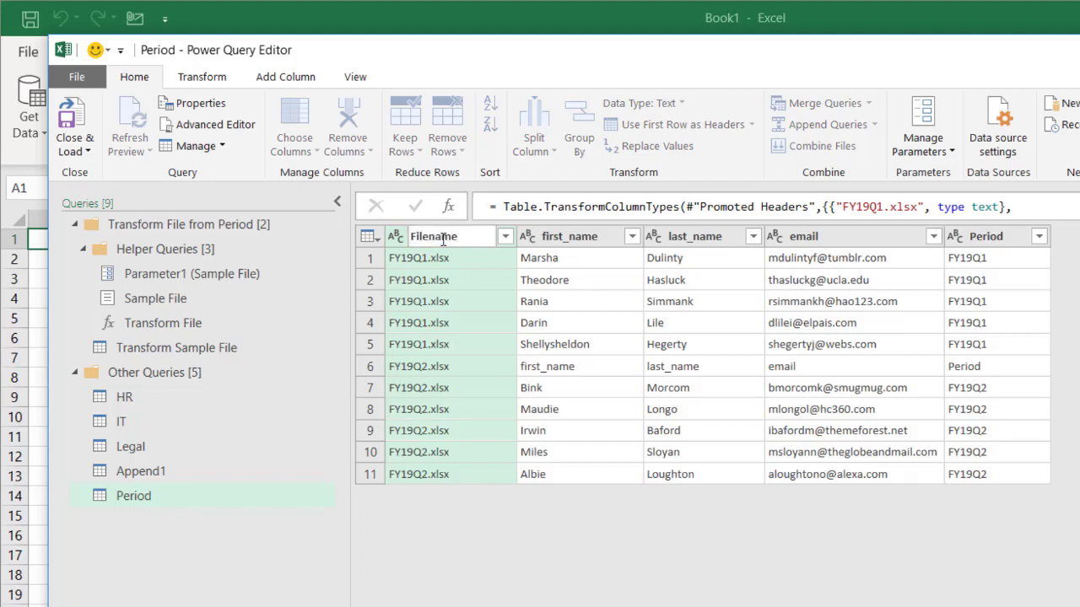
key("Return")
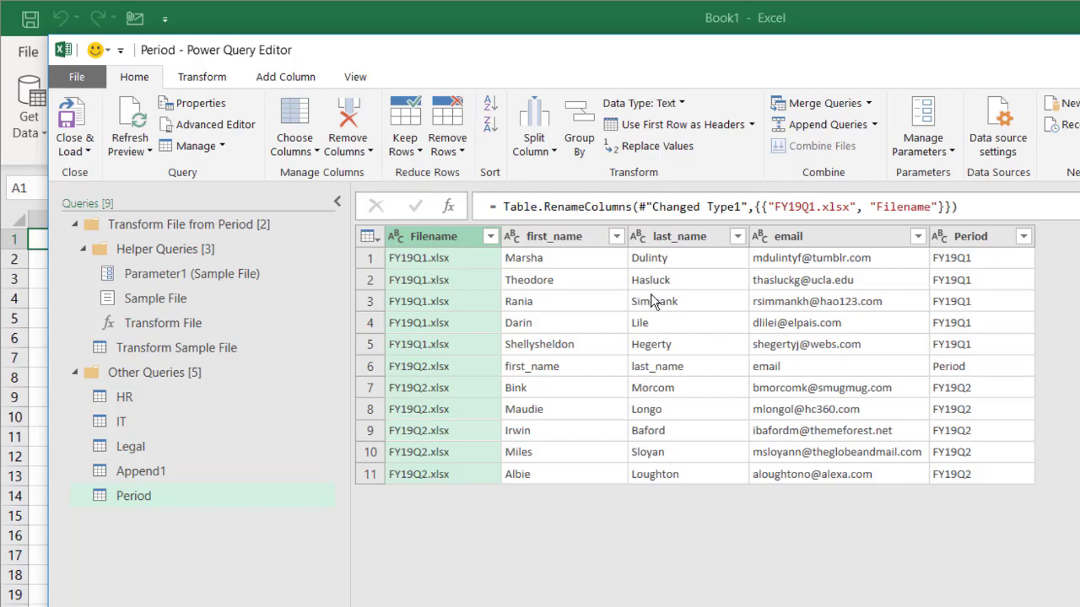
Filter the first_name column of the Period query to exclude the repeated first_name header row.
left_click(616, 237)
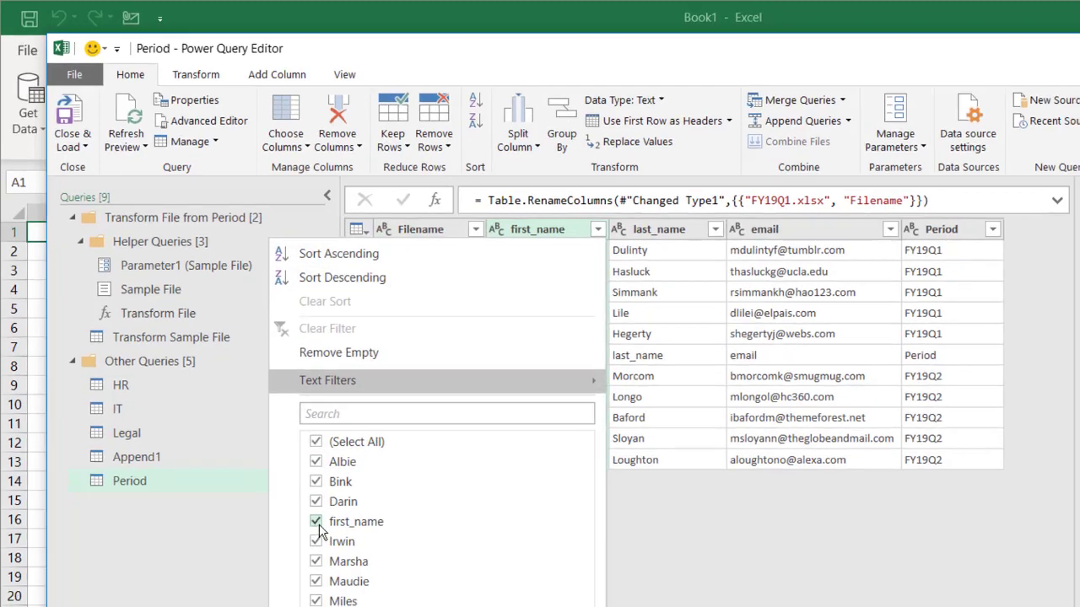
left_click(326, 539)
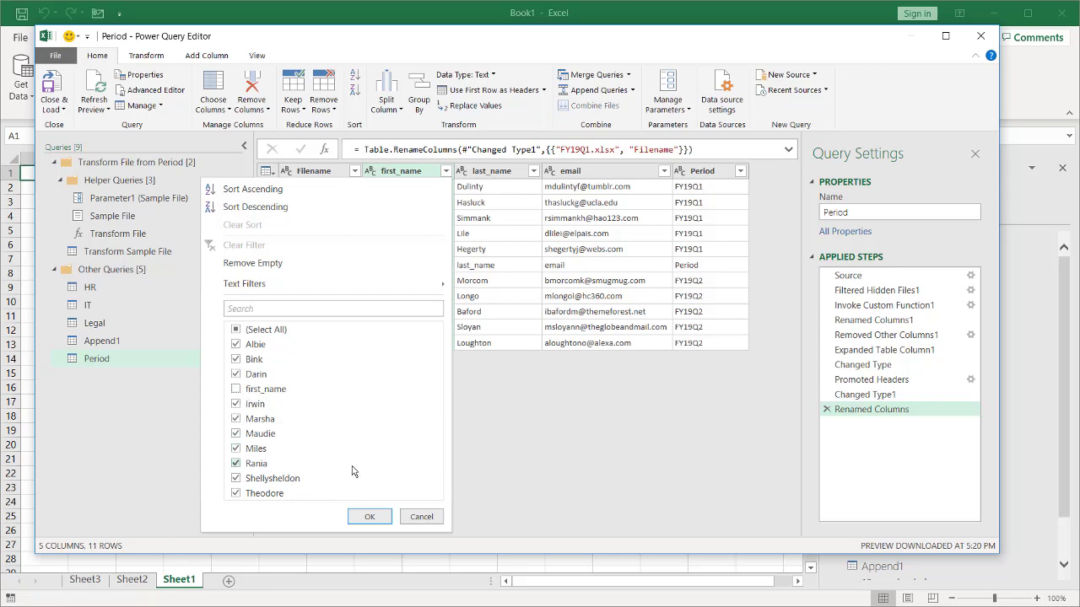
left_click(374, 516)
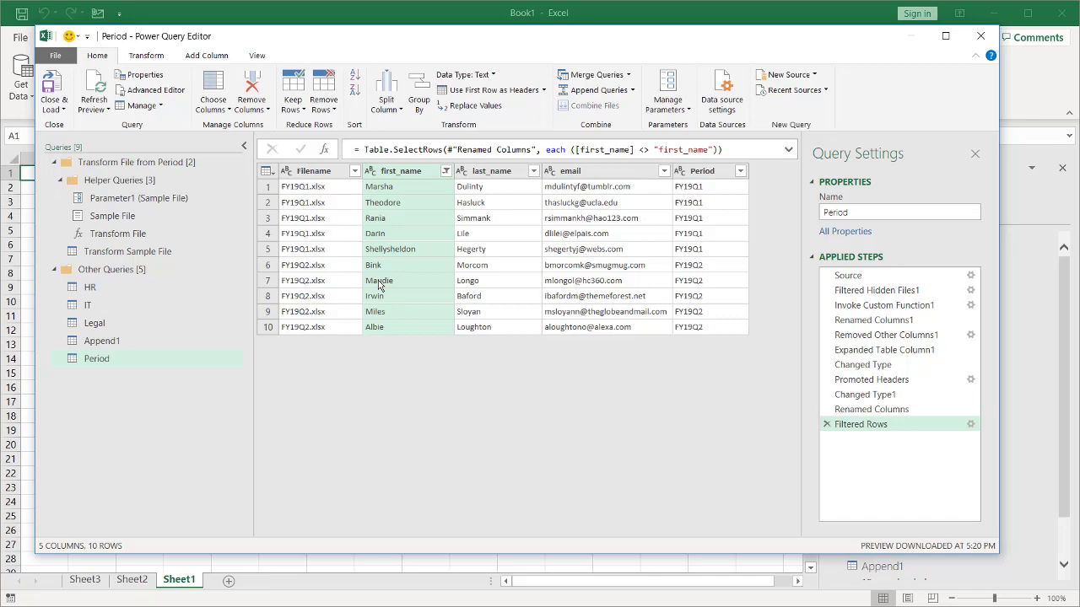
Close the editor and load the Period query as a table on a new worksheet.
left_click(53, 108)
left_click(84, 143)
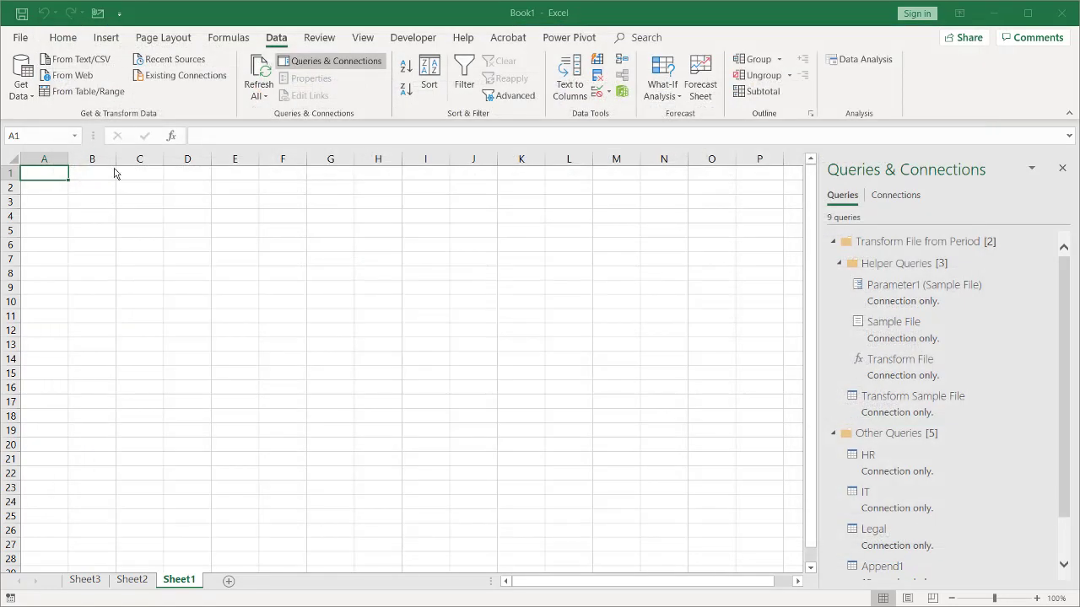
left_click(346, 343)
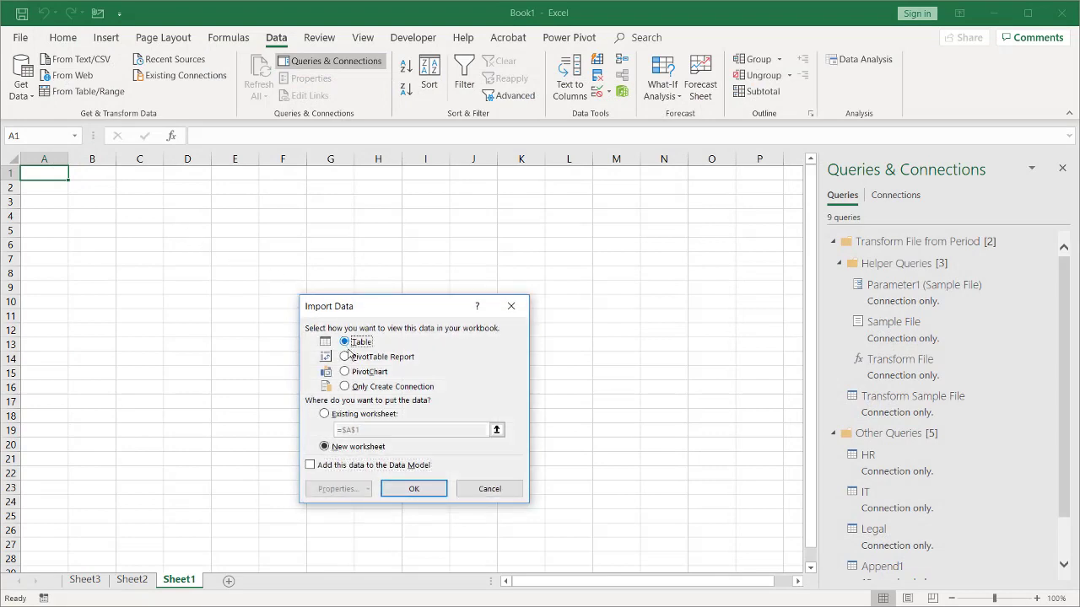
left_click(412, 489)
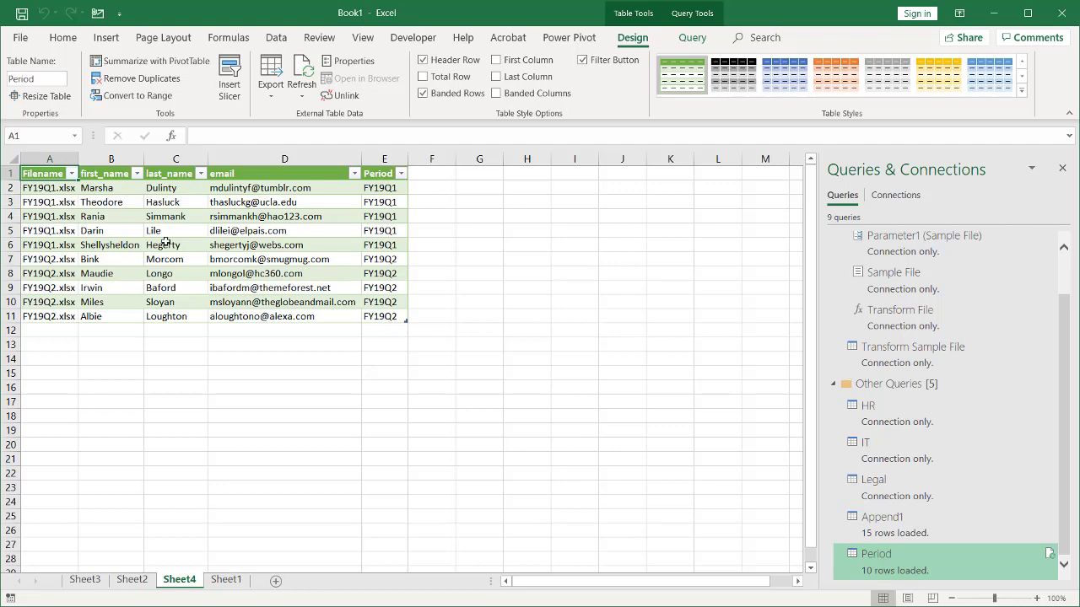
In File Explorer, move FY19Q3.xlsx into the Period folder, and refresh the Period table back in Excel.
key("alt+Tab")
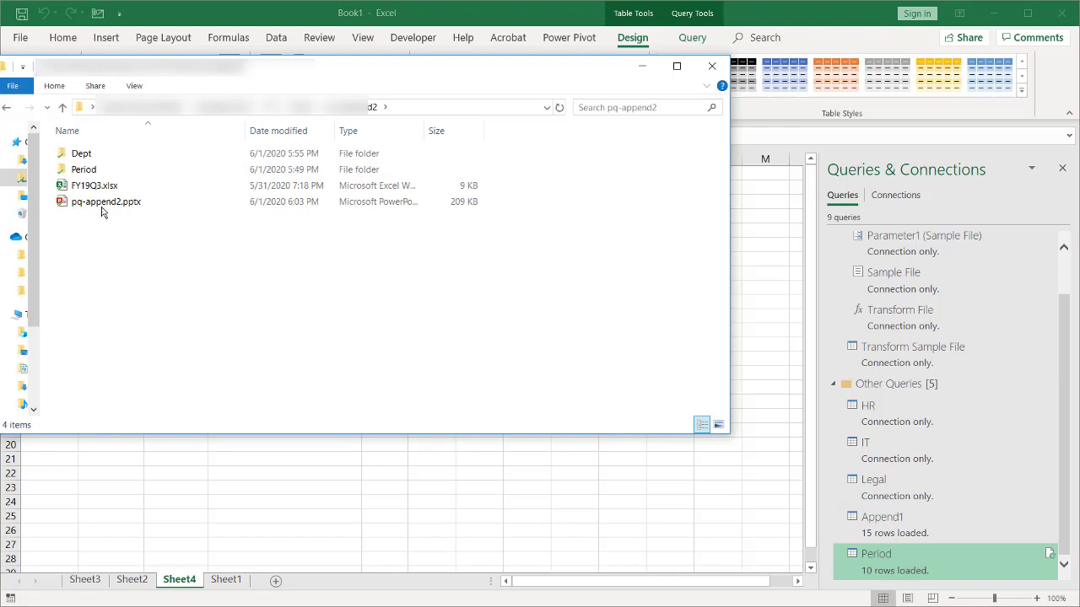
left_click_drag(97, 195, 84, 174)
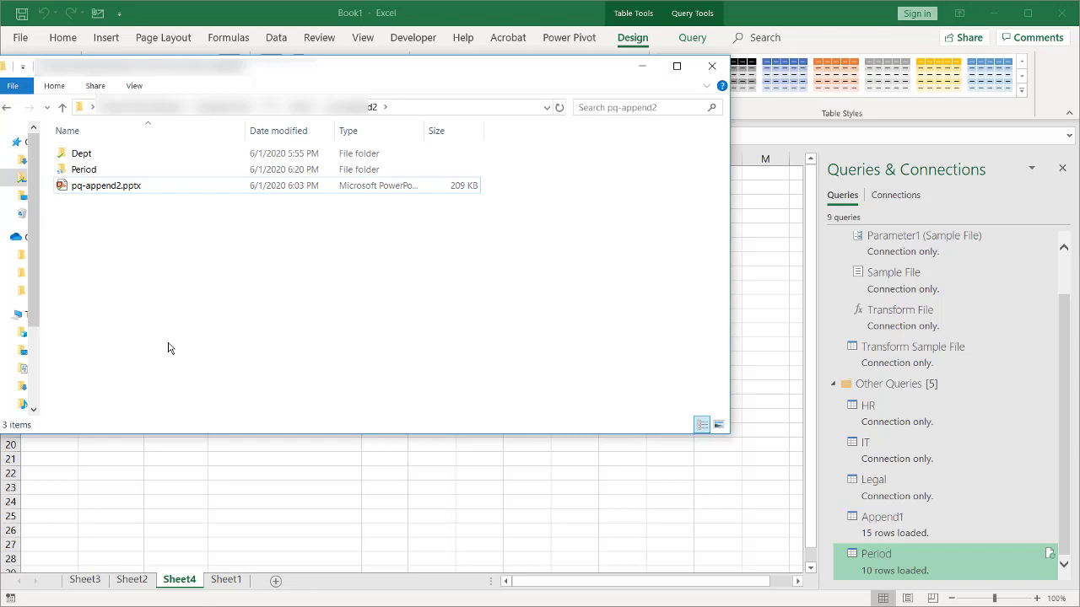
key("alt+Tab")
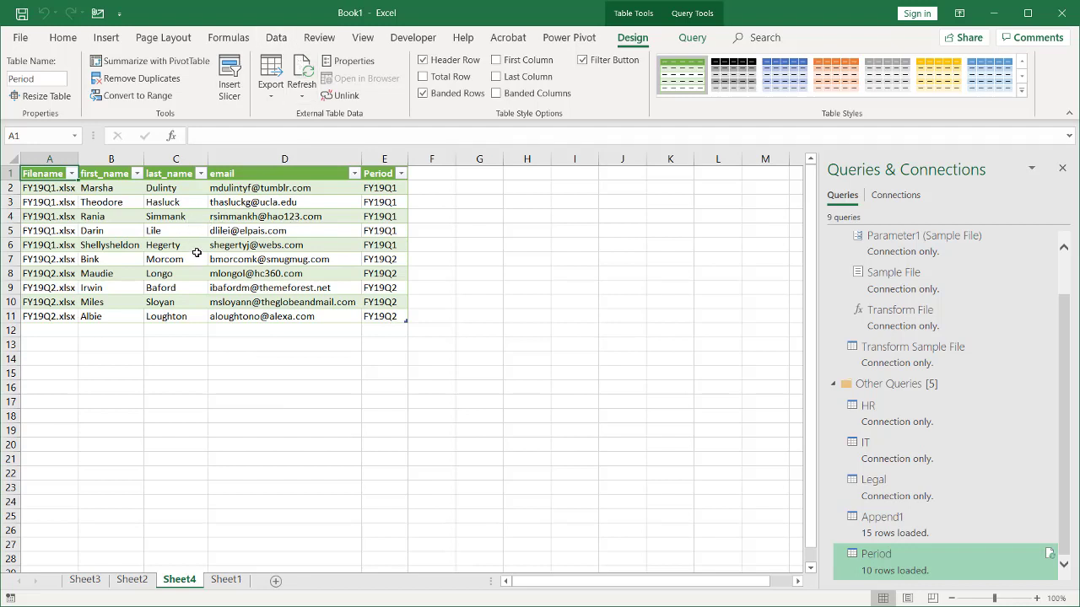
right_click(195, 254)
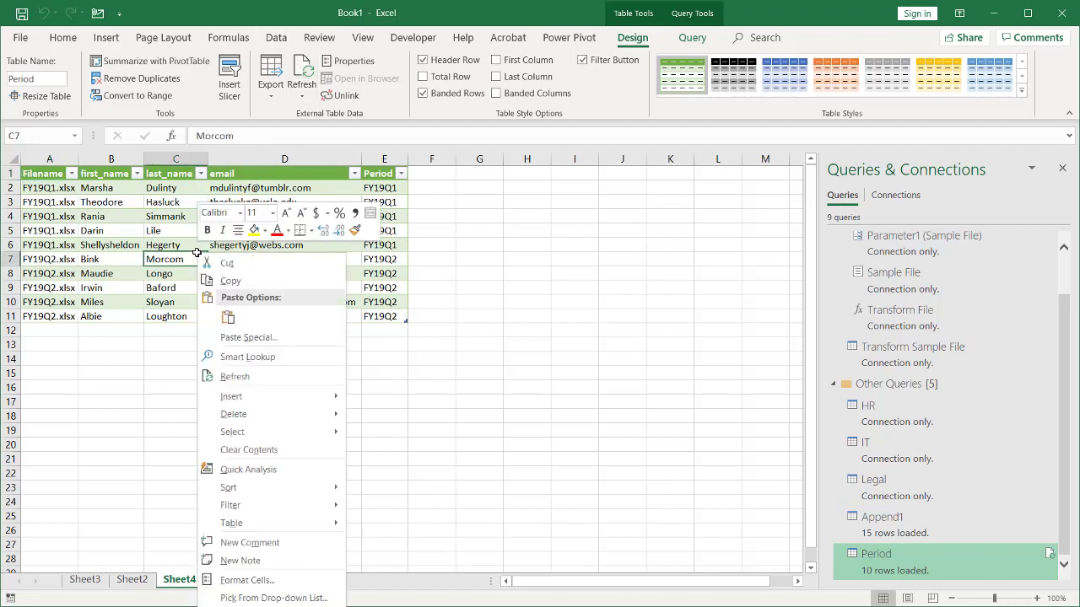
left_click(284, 377)
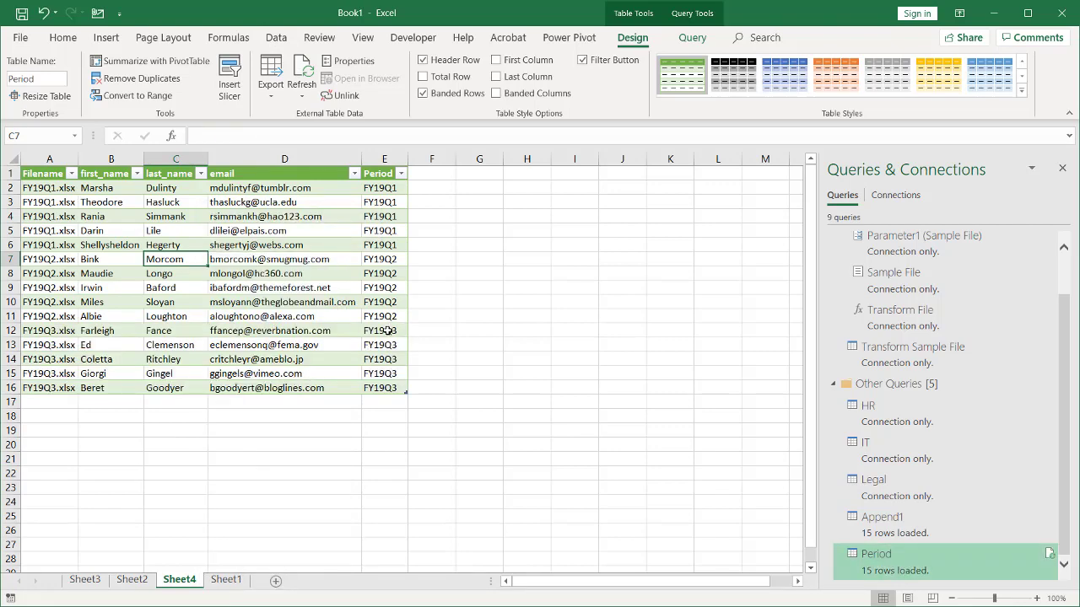
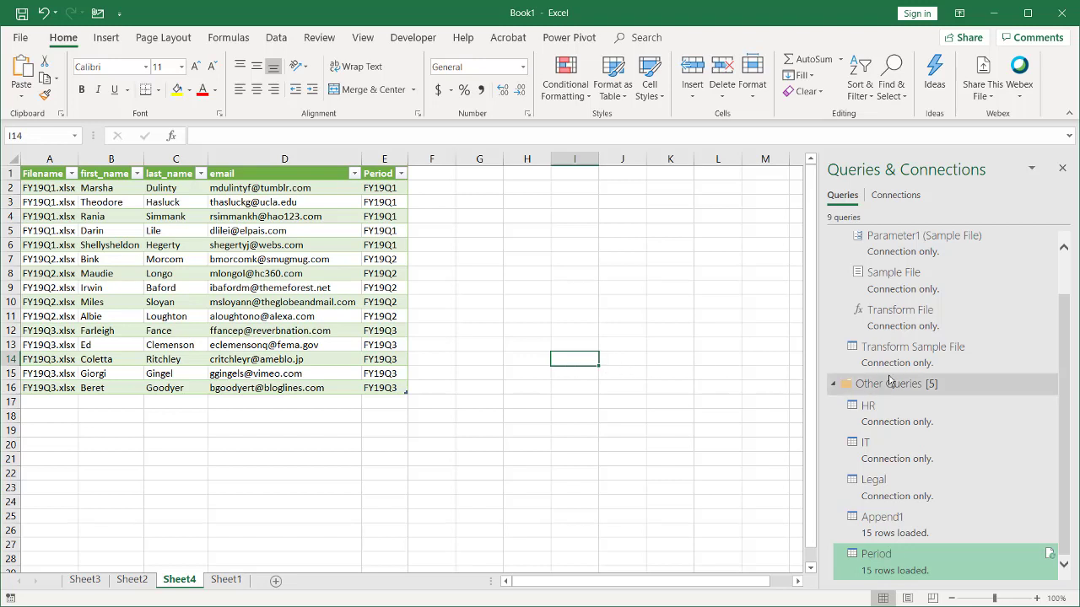
From Sheet3, open the HR query and append two tables as a new query, with HR as primary and IT as the appended table.
scroll(891, 381, "up", 2)
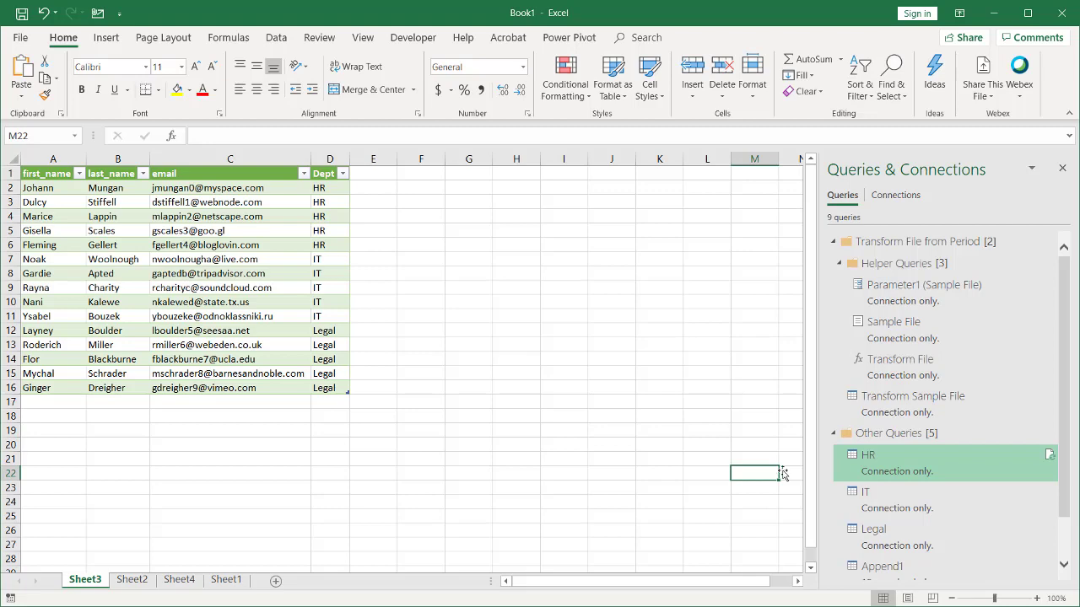
double_click(897, 465)
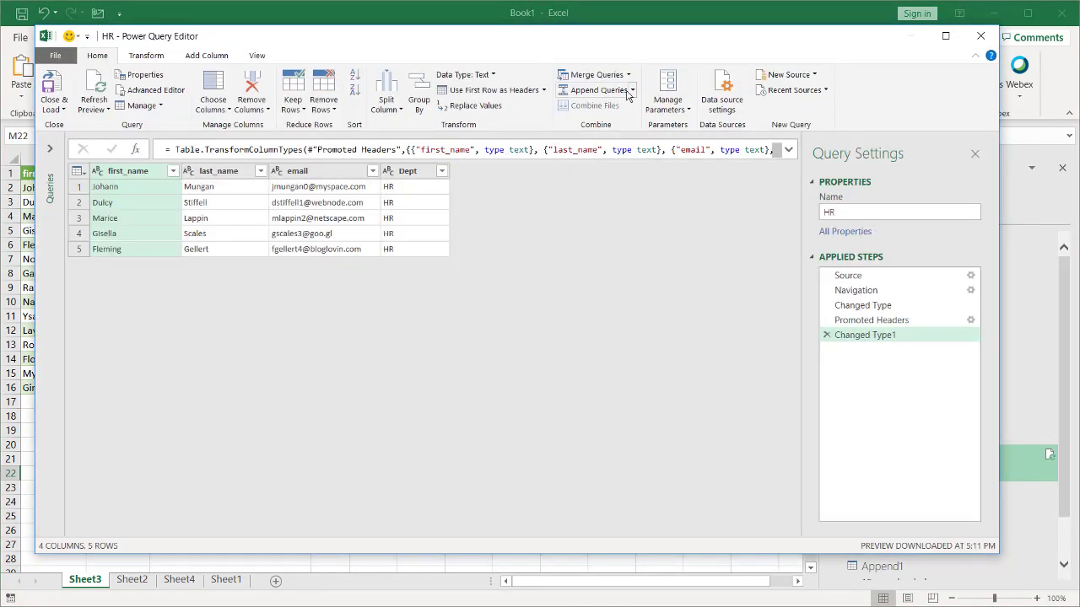
left_click(632, 90)
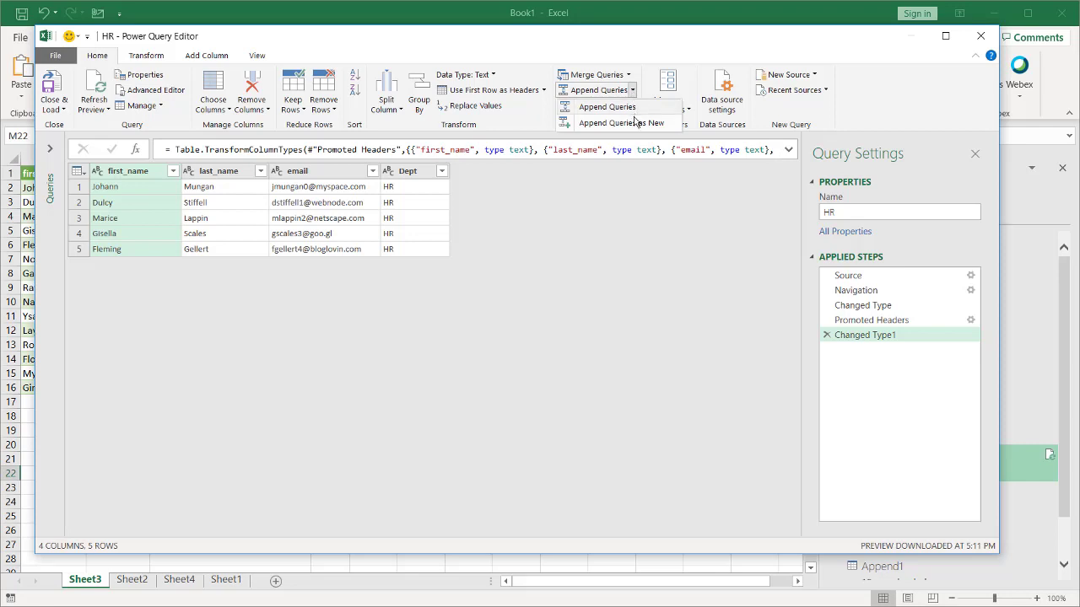
left_click(639, 124)
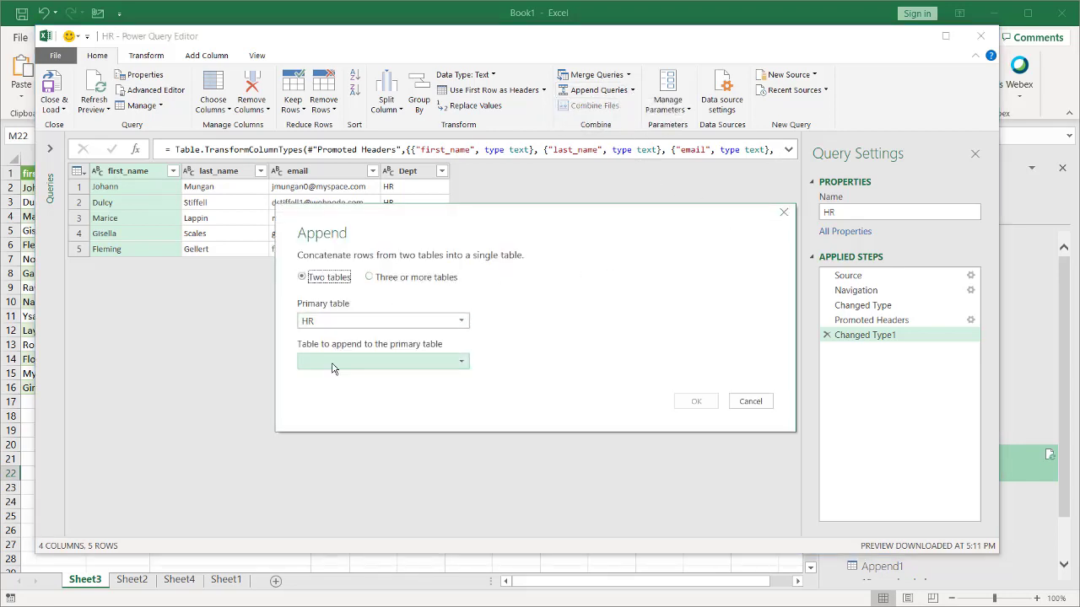
left_click(333, 364)
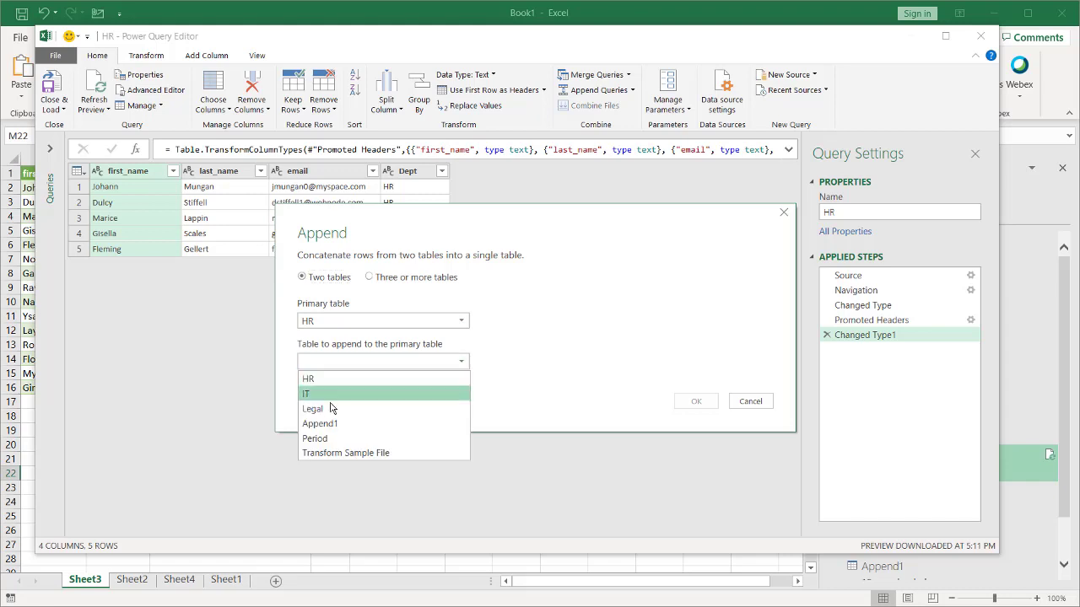
left_click(338, 395)
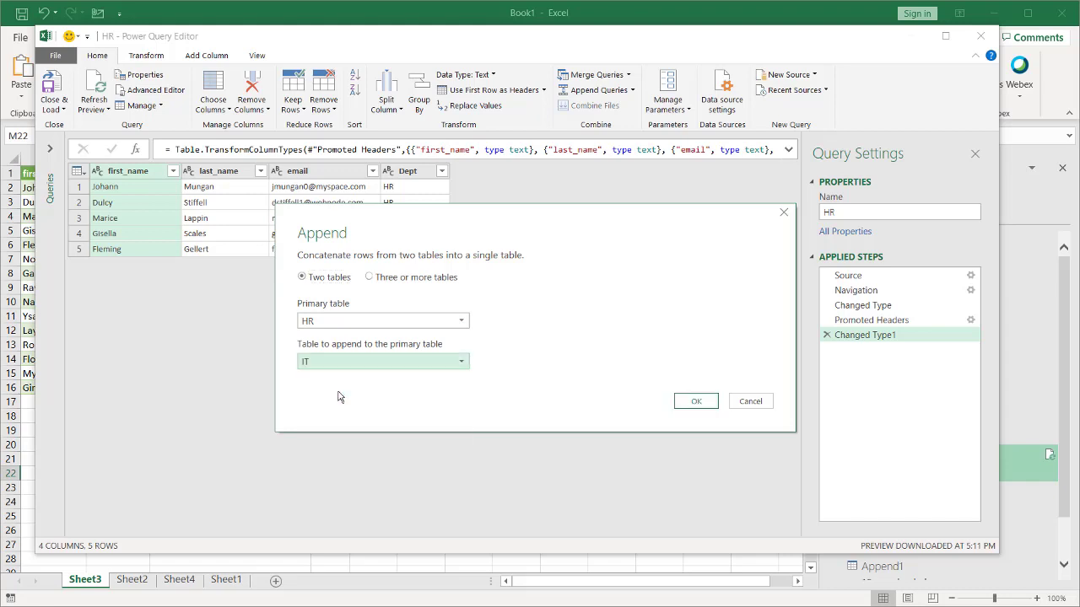
left_click(697, 402)
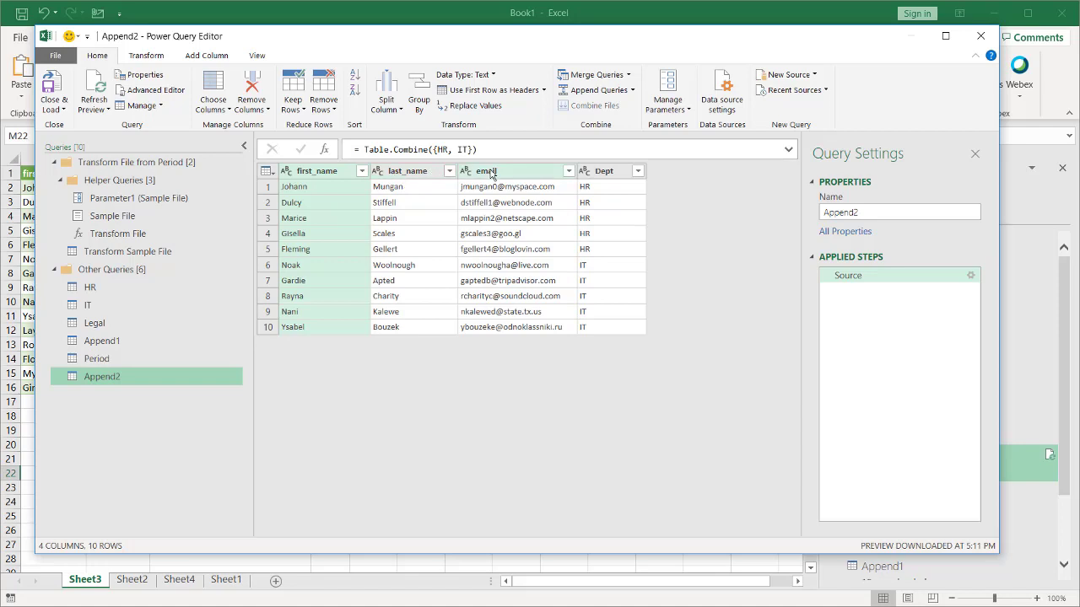
Close the editor and load the two-table append query as a table on a new worksheet.
left_click(53, 105)
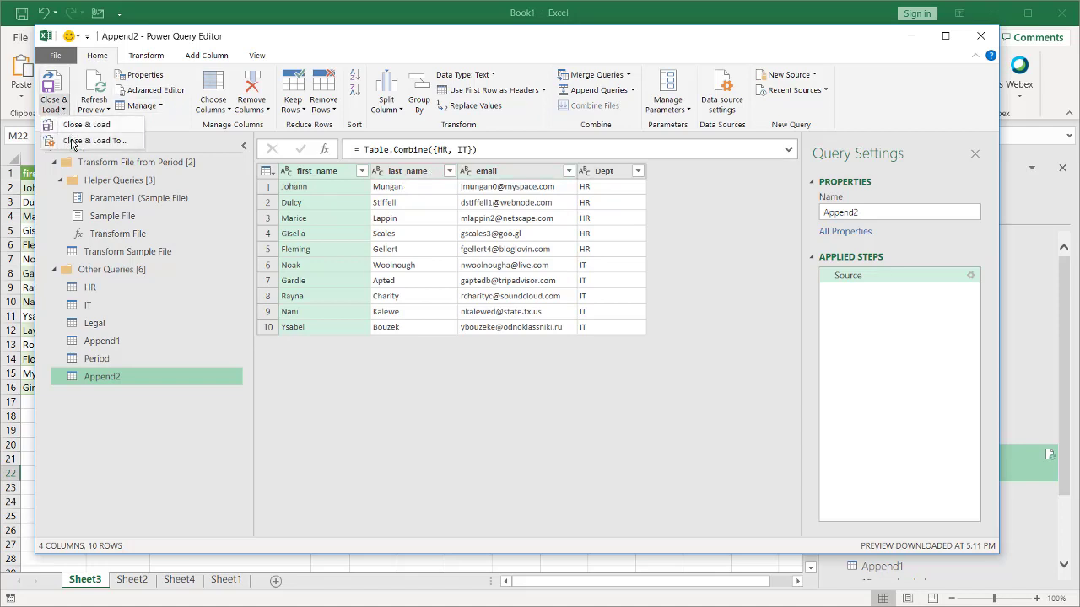
left_click(72, 142)
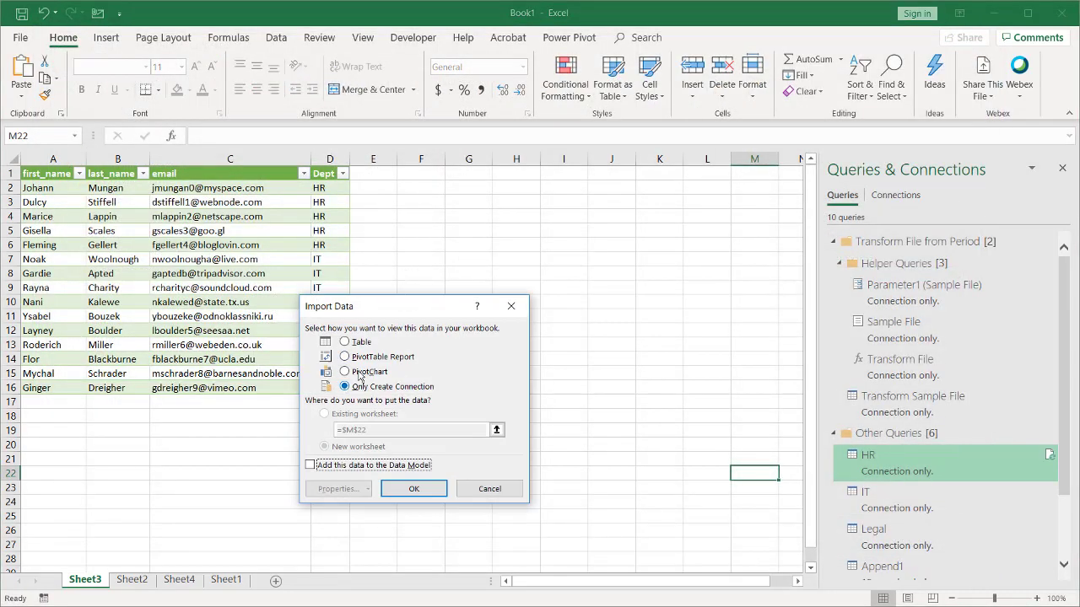
left_click(346, 343)
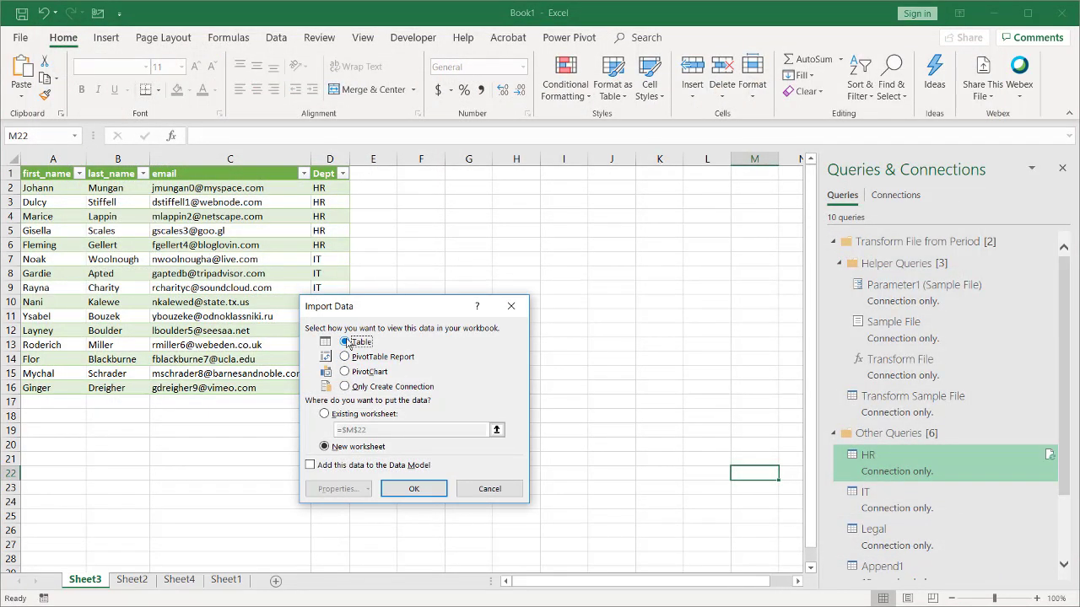
left_click(415, 497)
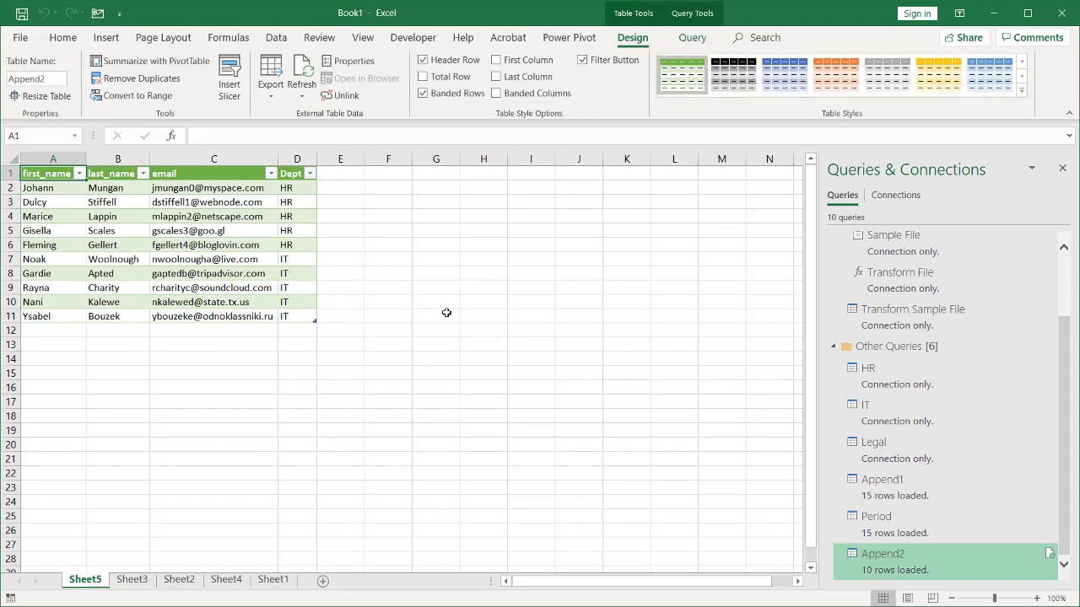
Open the Append2 query for editing and add Legal to its source formula: = Table.Combine({HR, IT, Legal}).
double_click(894, 571)
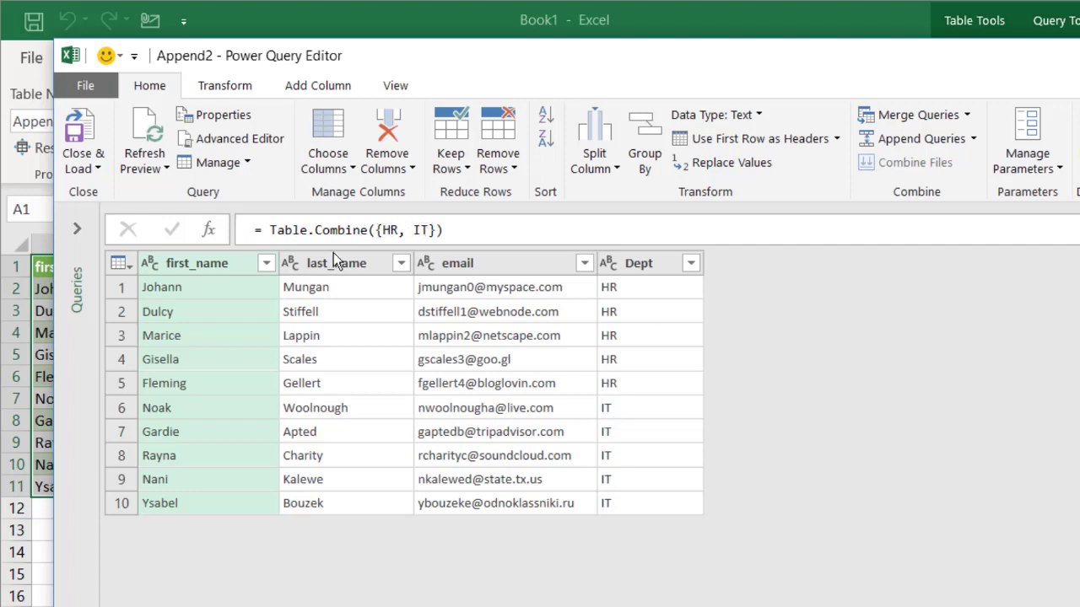
left_click(76, 236)
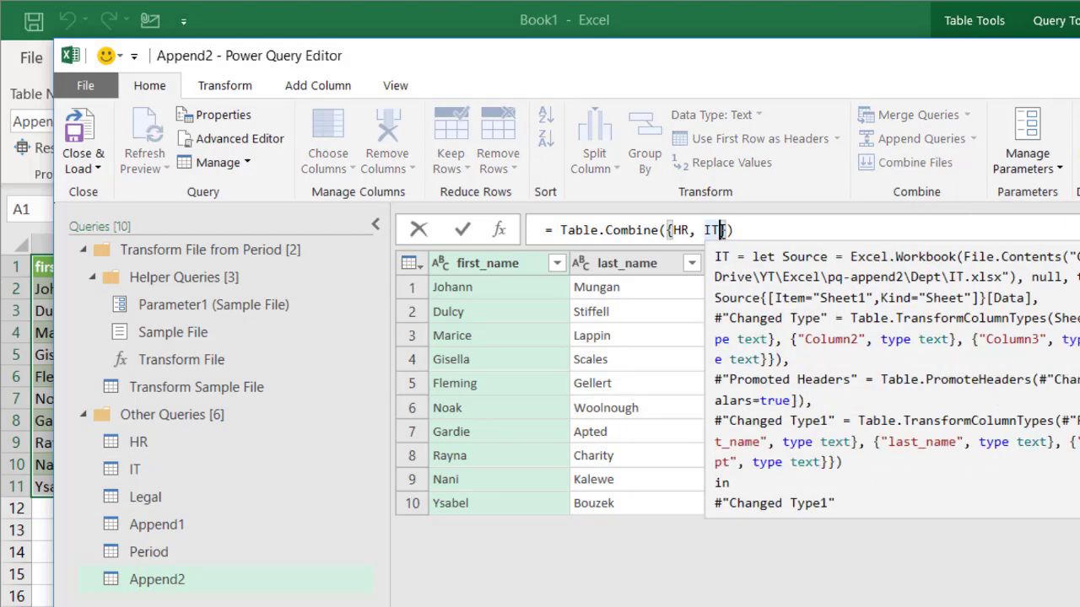
left_click(723, 230)
type(",")
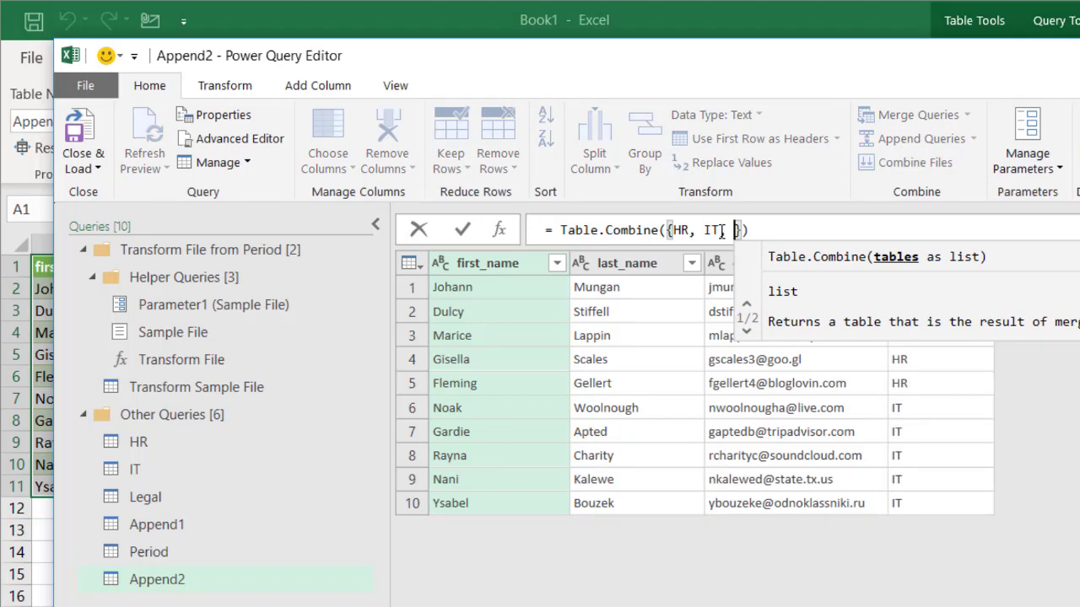
type(" Legal")
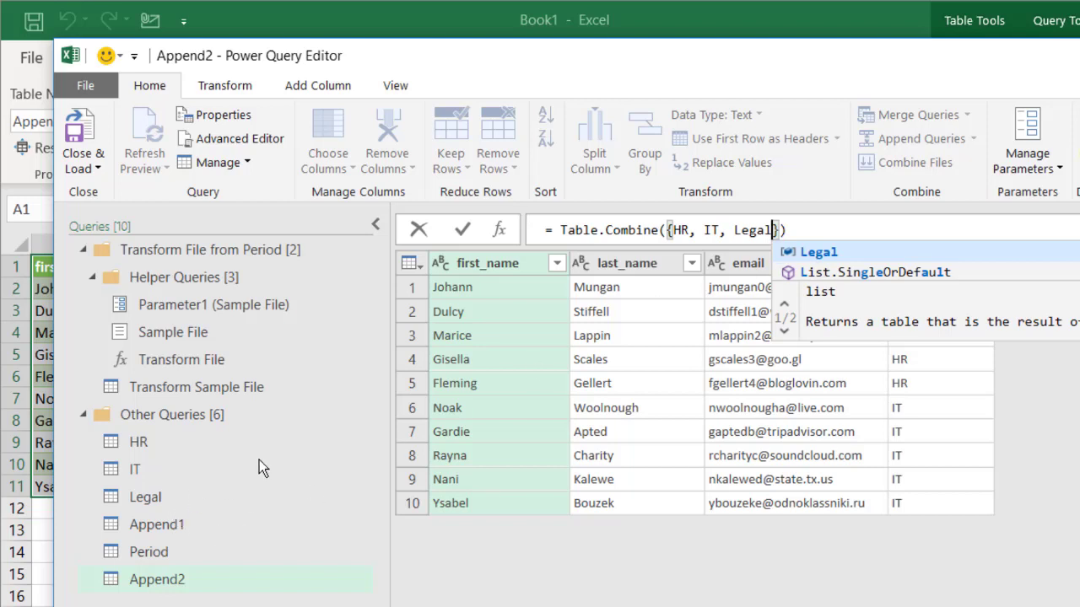
key("Escape")
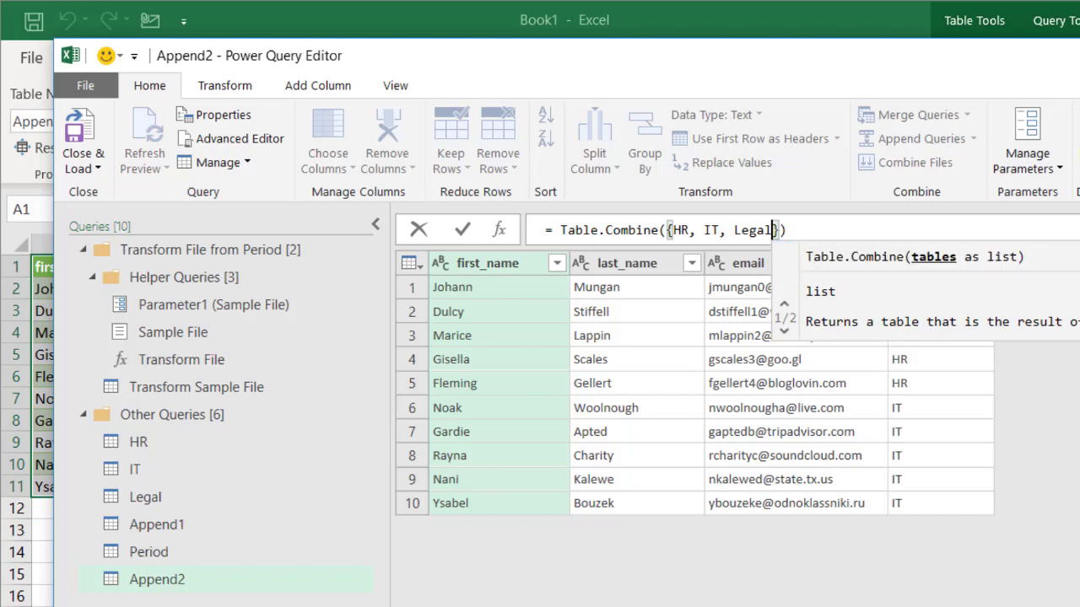
key("Return")
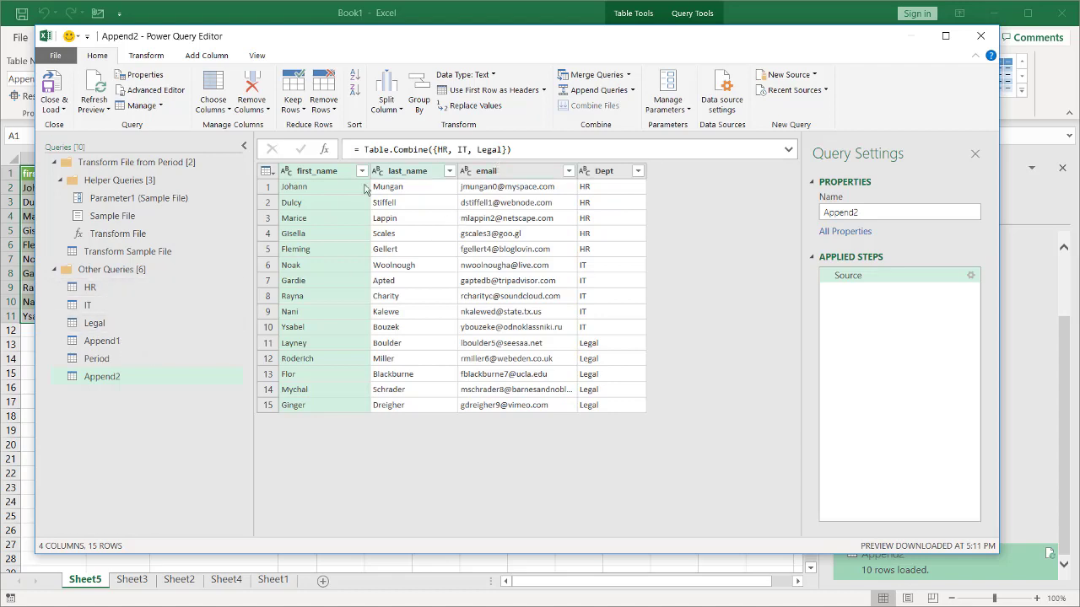
Close and load the edited Append2 query, check its Legal rows, and switch to the pq-append2.pptx presentation in PowerPoint.
left_click(56, 91)
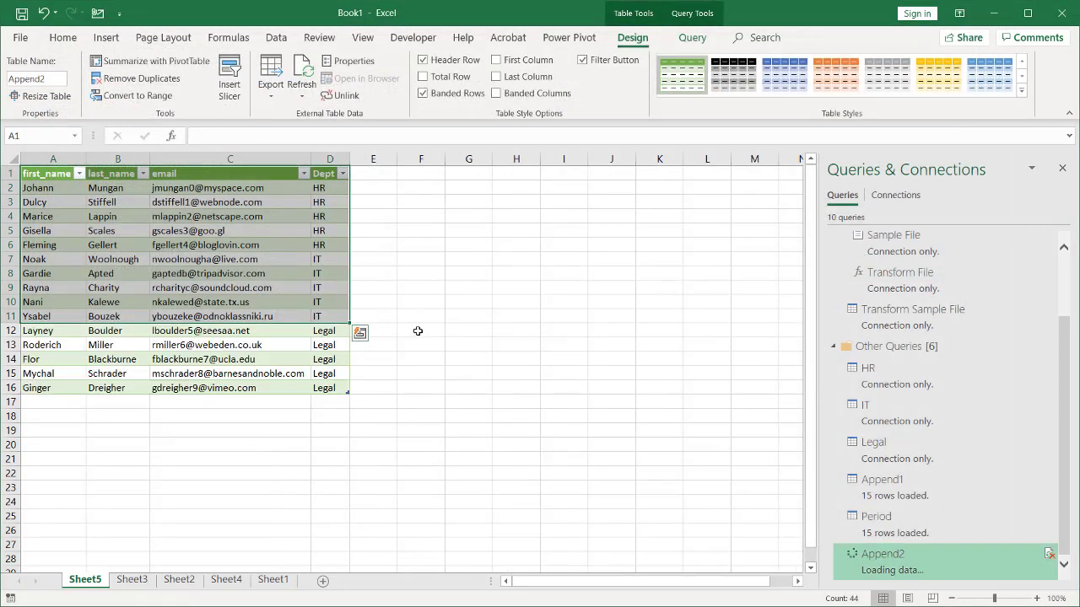
left_click(326, 357)
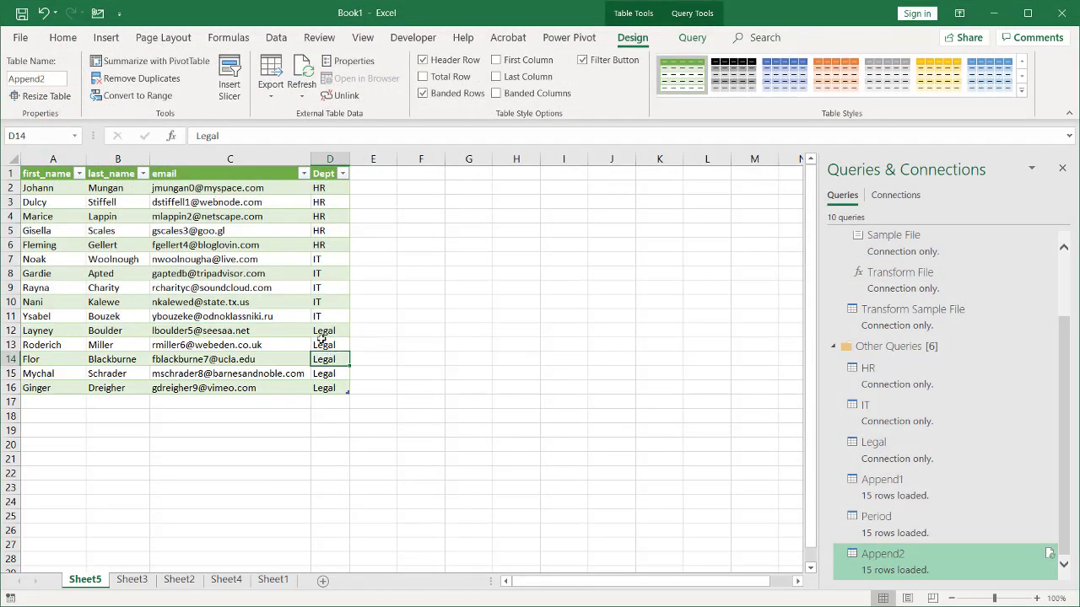
left_click(327, 332)
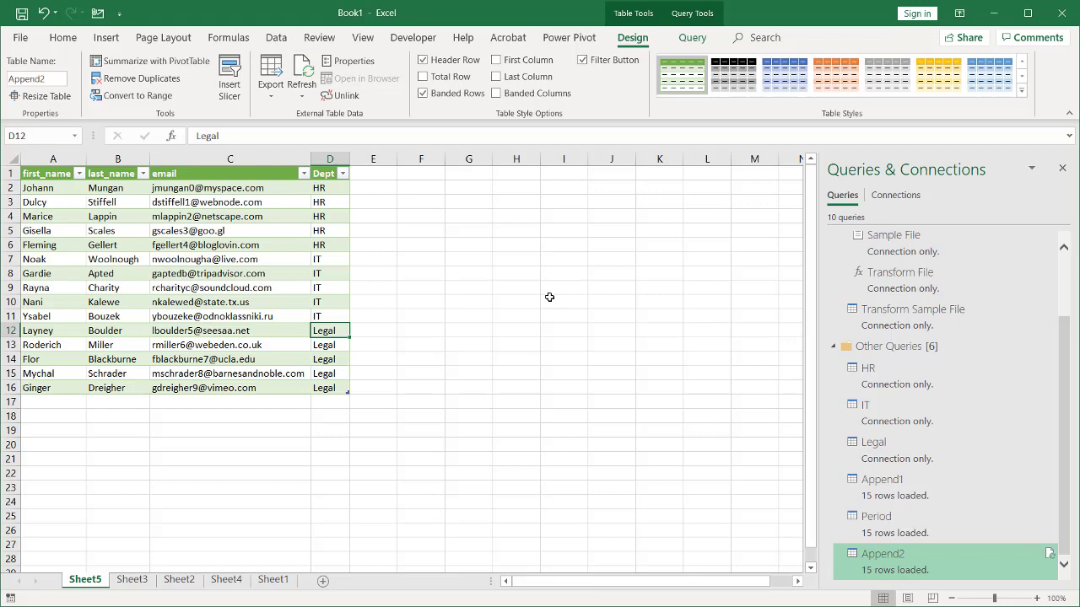
key("alt+Tab")
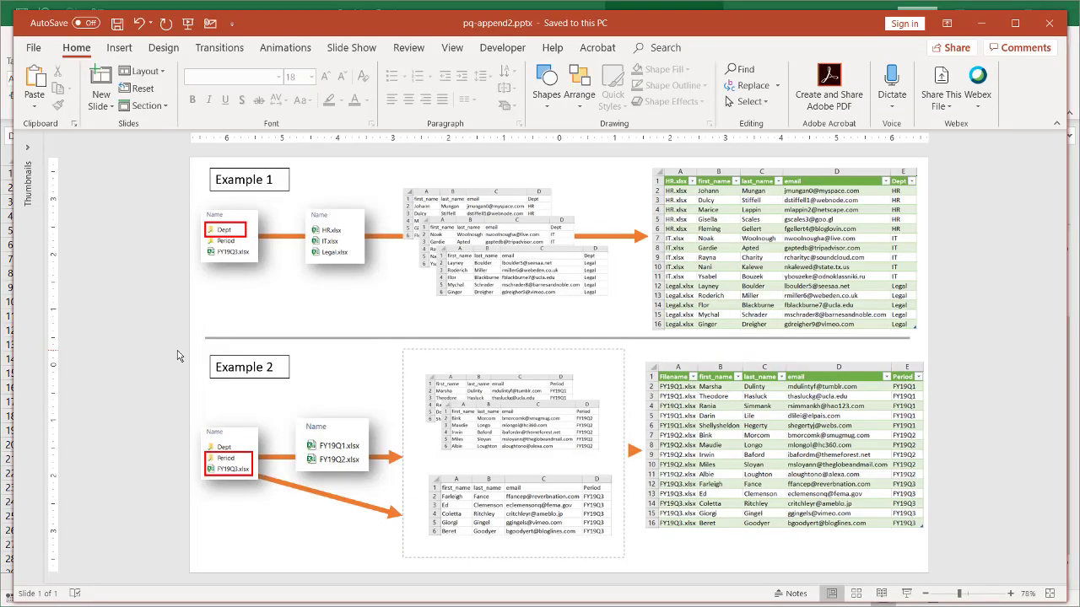